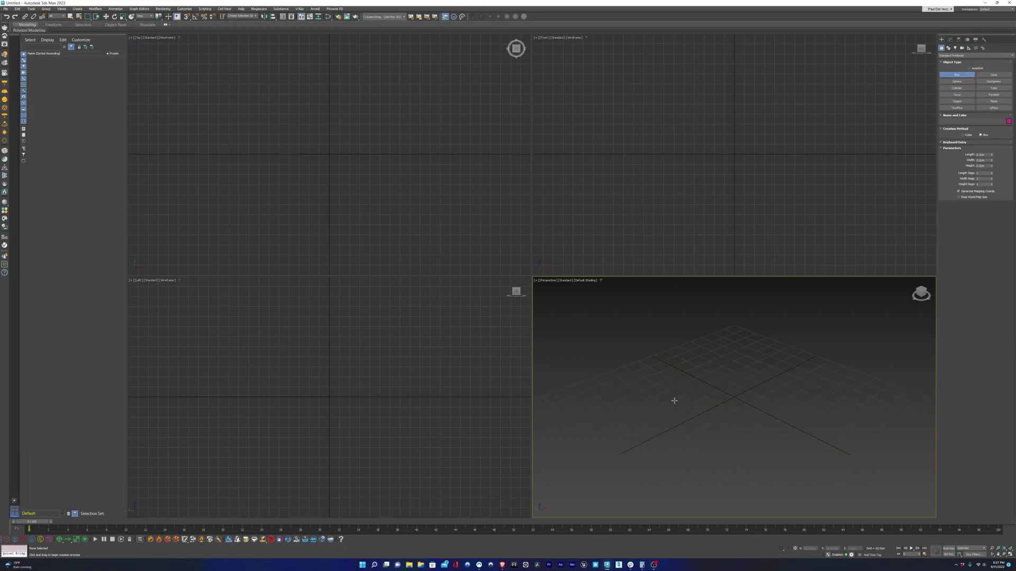
Step: Create a box and convert it to an Editable Poly
mouse_move(674, 401)
mouse_down()
mouse_move(783, 415)
mouse_move(818, 400)
mouse_up()
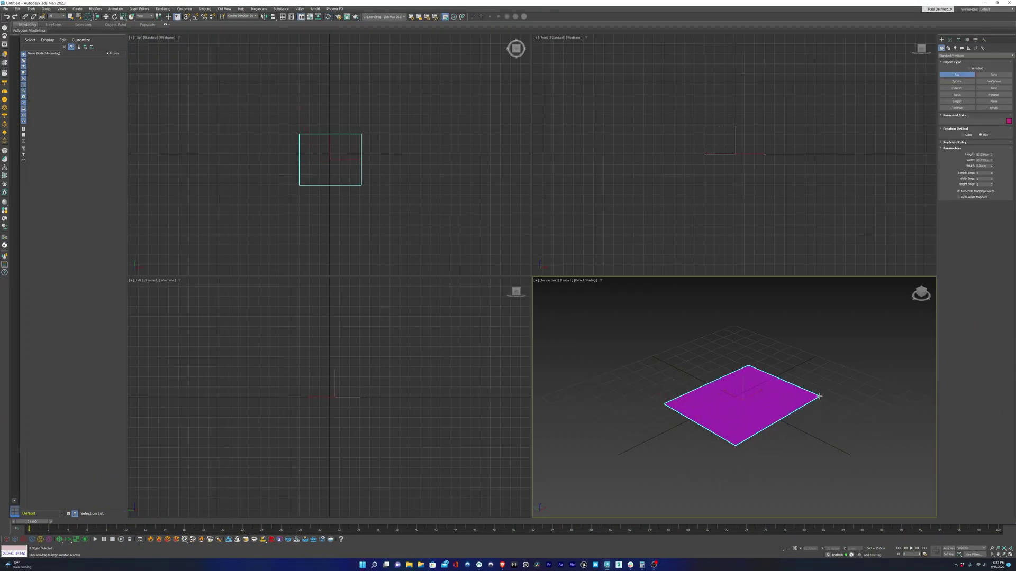
right_click(478, 269)
mouse_move(513, 478)
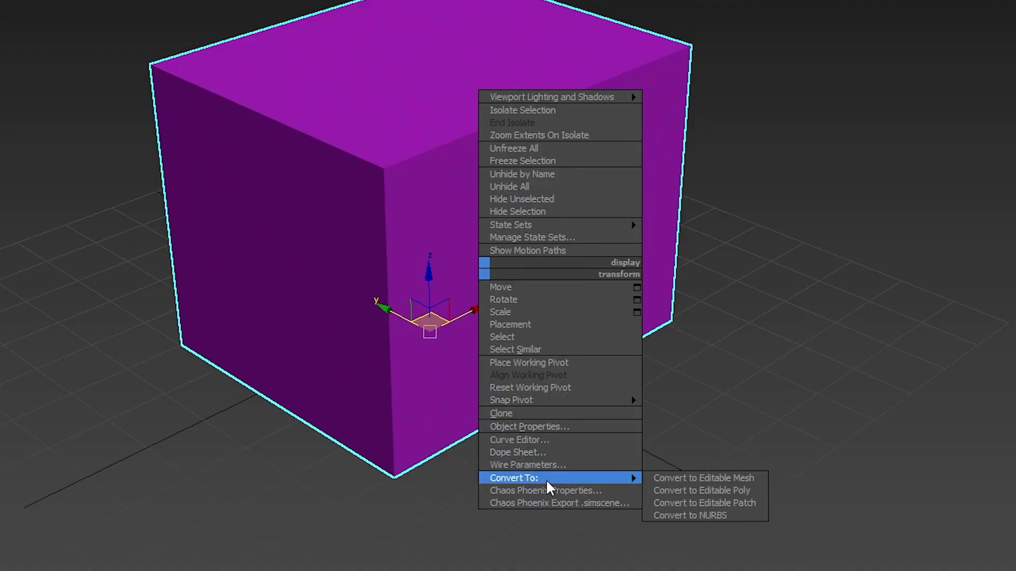
click(710, 493)
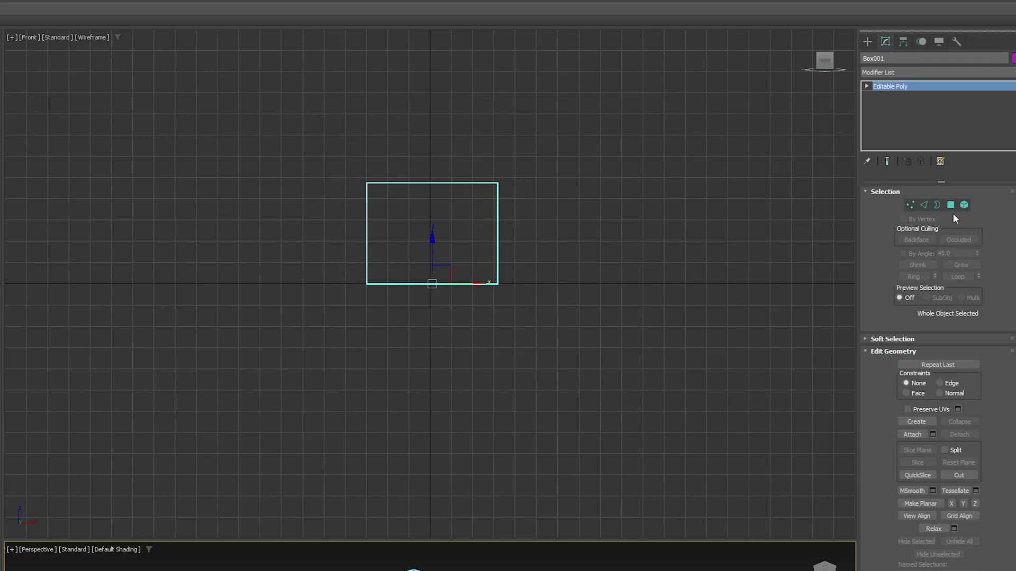
Step: Select all of the box's polygons and set their material ID to 1
click(981, 117)
click(738, 373)
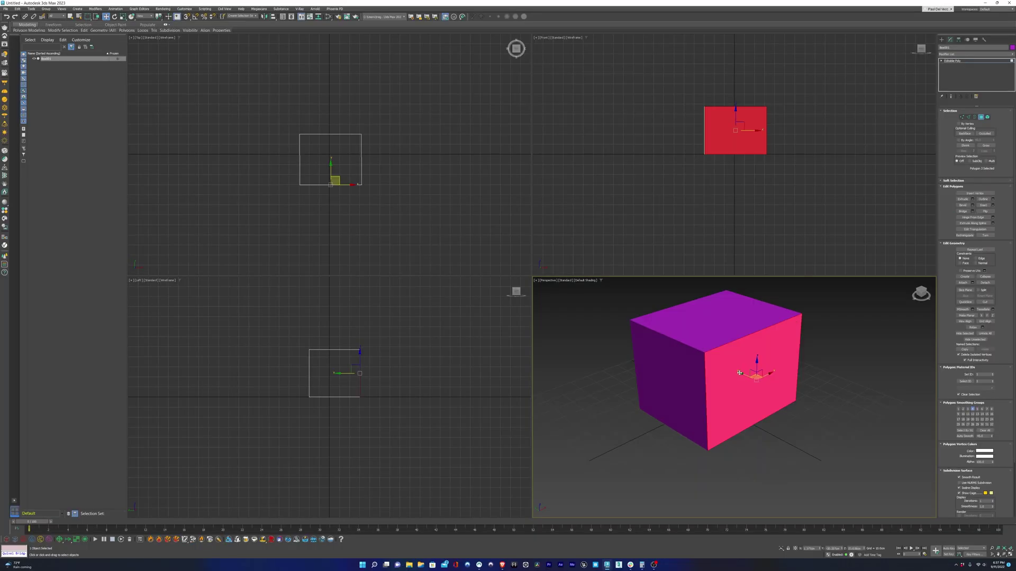
key(ctrl+a)
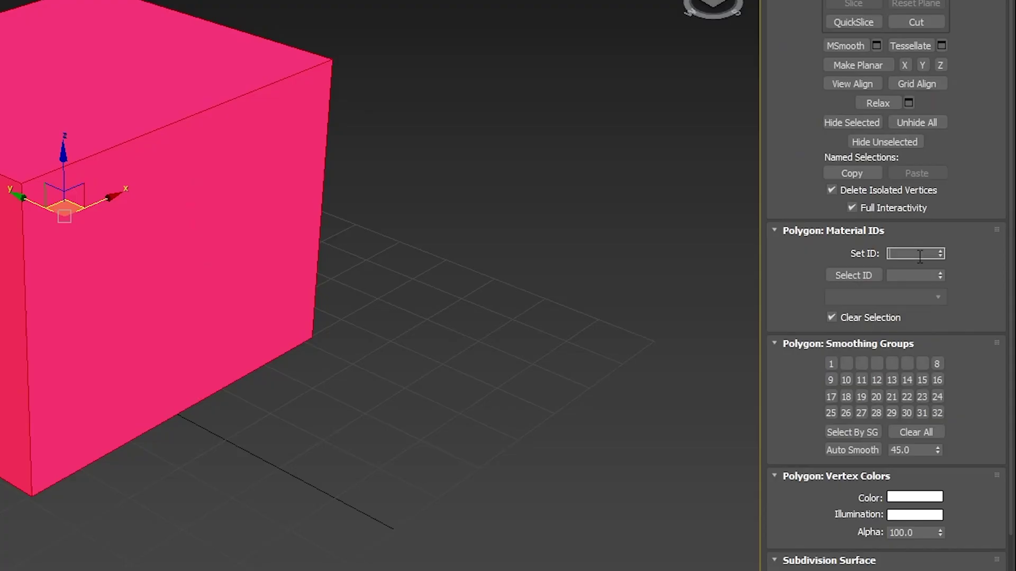
click(919, 254)
text(1)
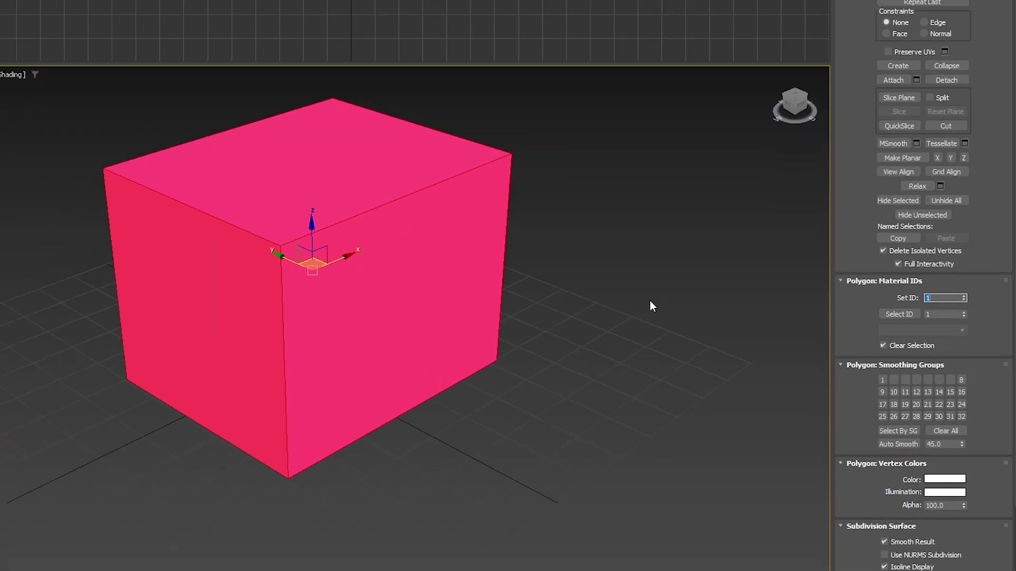
Step: Check the right, left and top faces individually to confirm their IDs
click(651, 306)
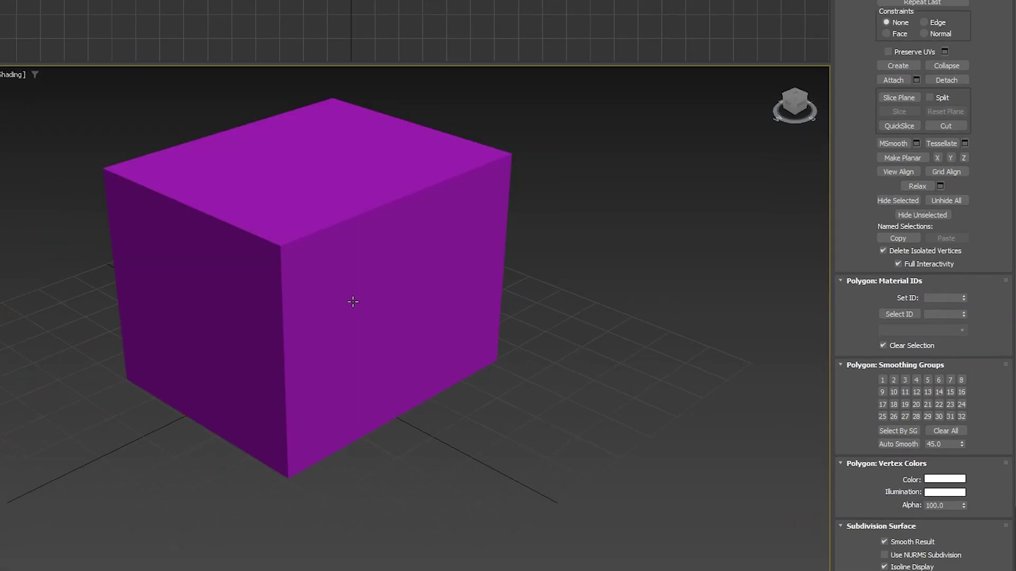
click(352, 302)
click(241, 298)
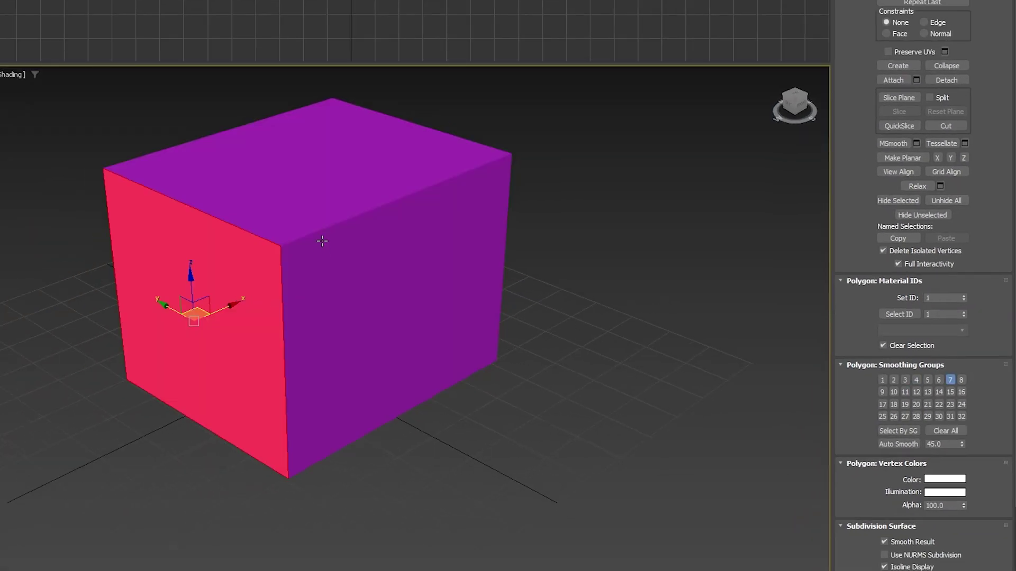
click(316, 194)
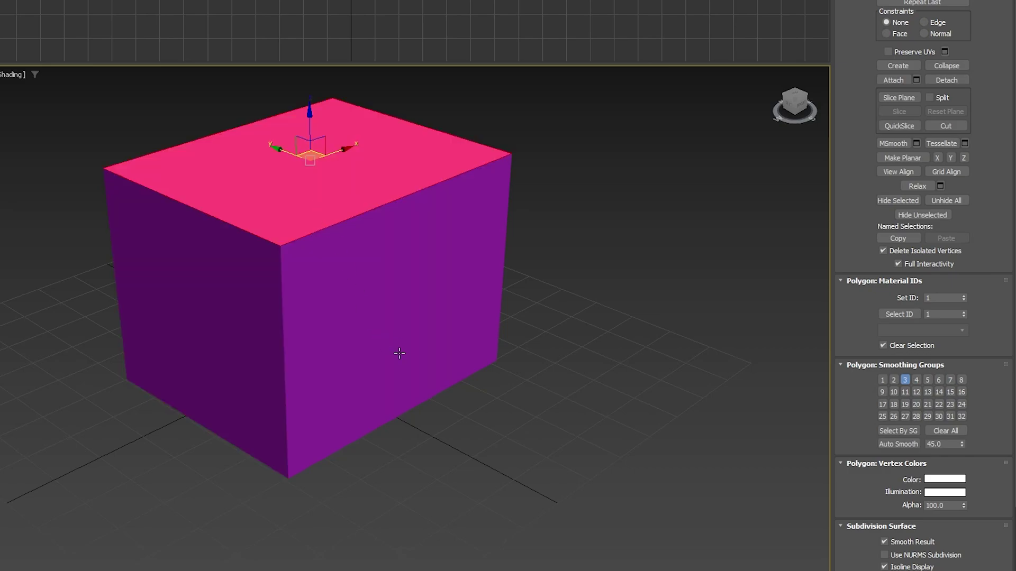
click(424, 331)
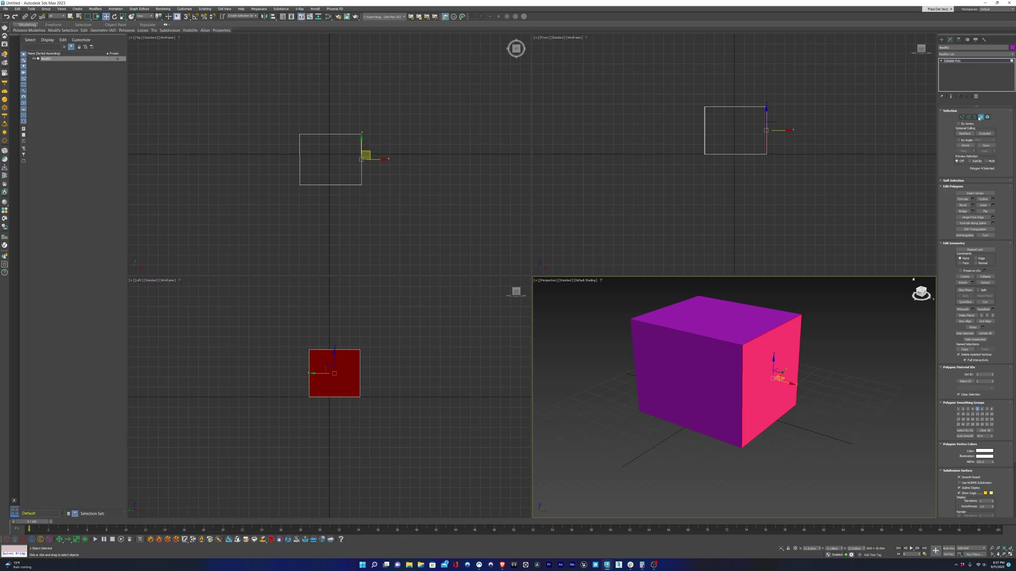
Step: Exit Polygon mode and place a VRay Dome light in the Perspective view
click(981, 117)
key(alt+w)
key(t)
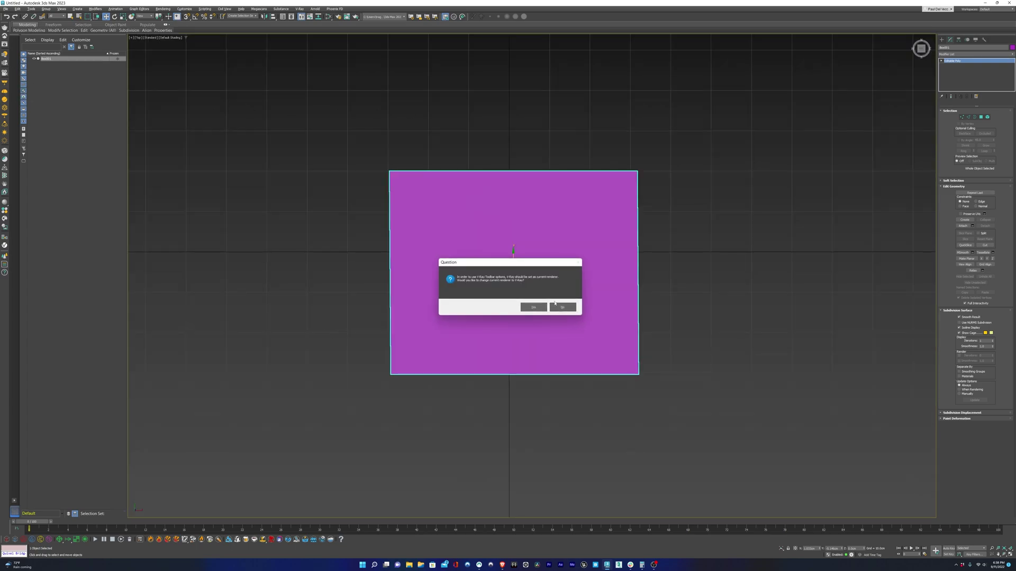
click(535, 309)
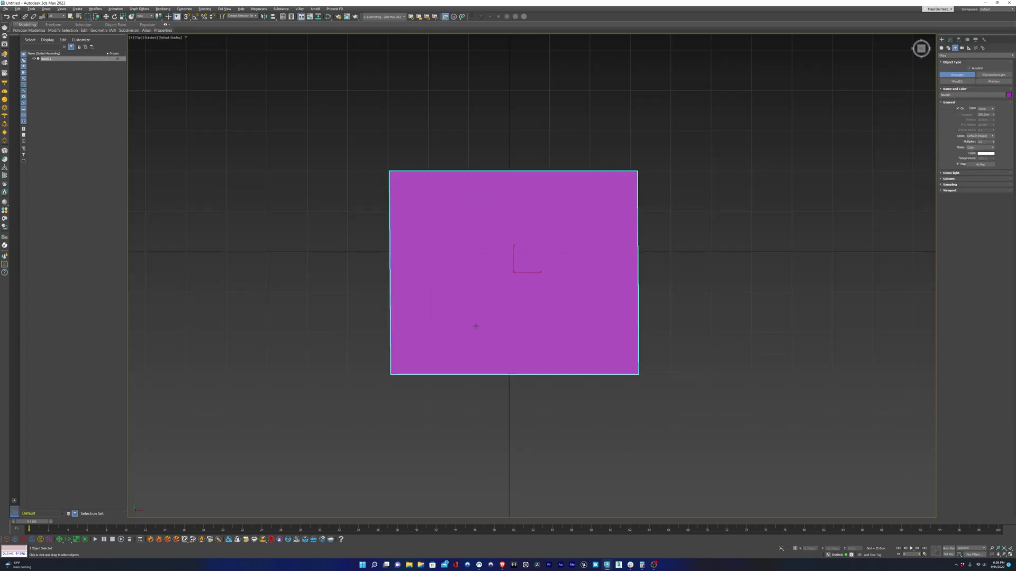
key(p)
click(825, 311)
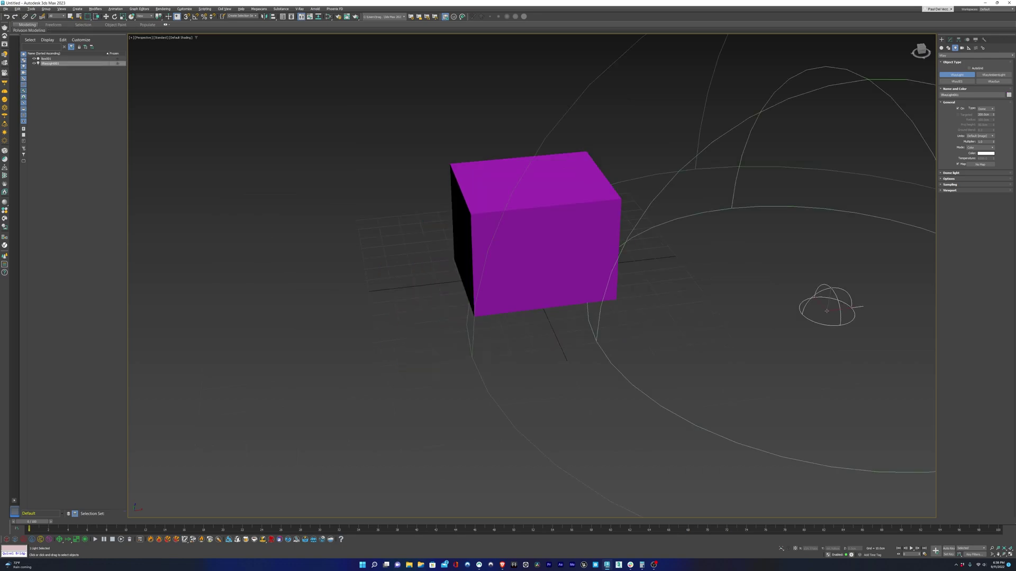
Step: In Slate, load an HDRI into a VRayBitmap and instance it into the dome light's map
right_click(814, 333)
key(m)
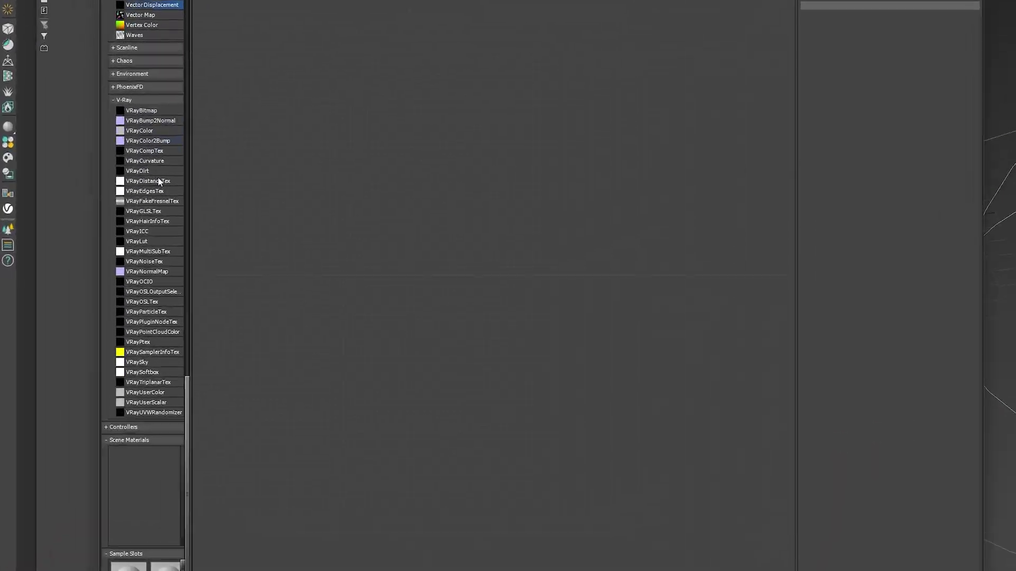
drag(171, 76, 301, 84)
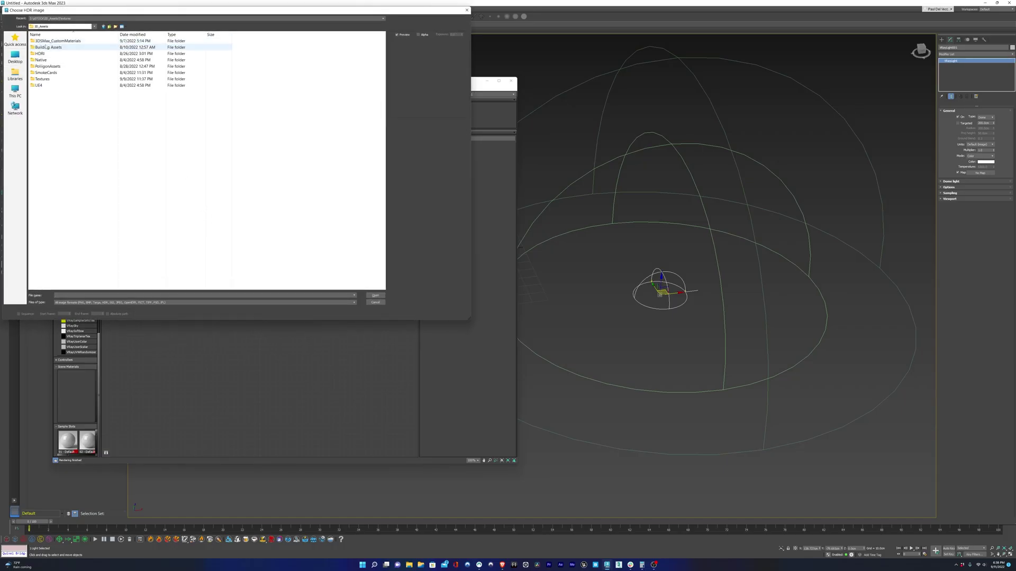
double_click(41, 54)
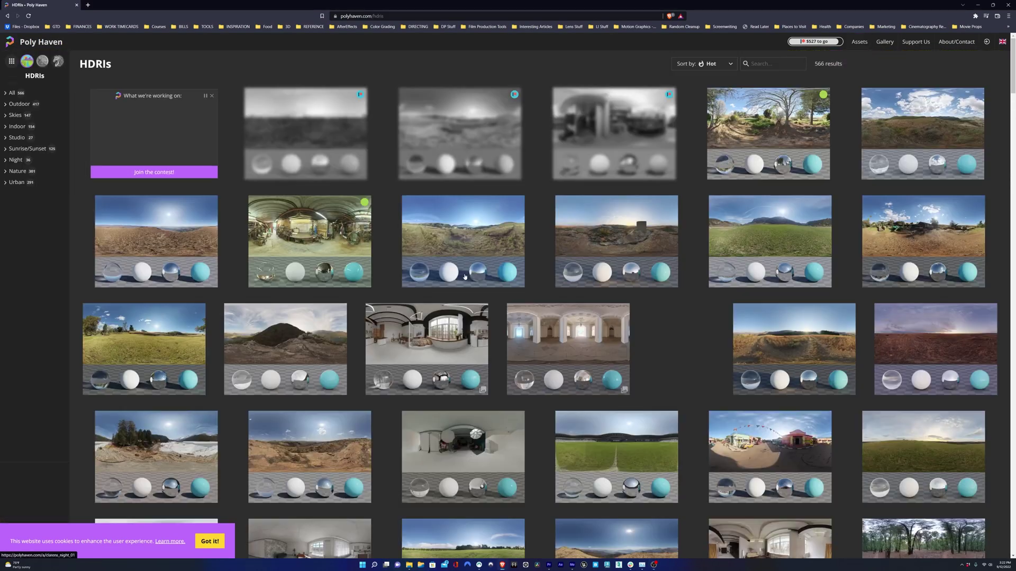
scroll(461, 254, down, 5)
scroll(461, 254, down, 2)
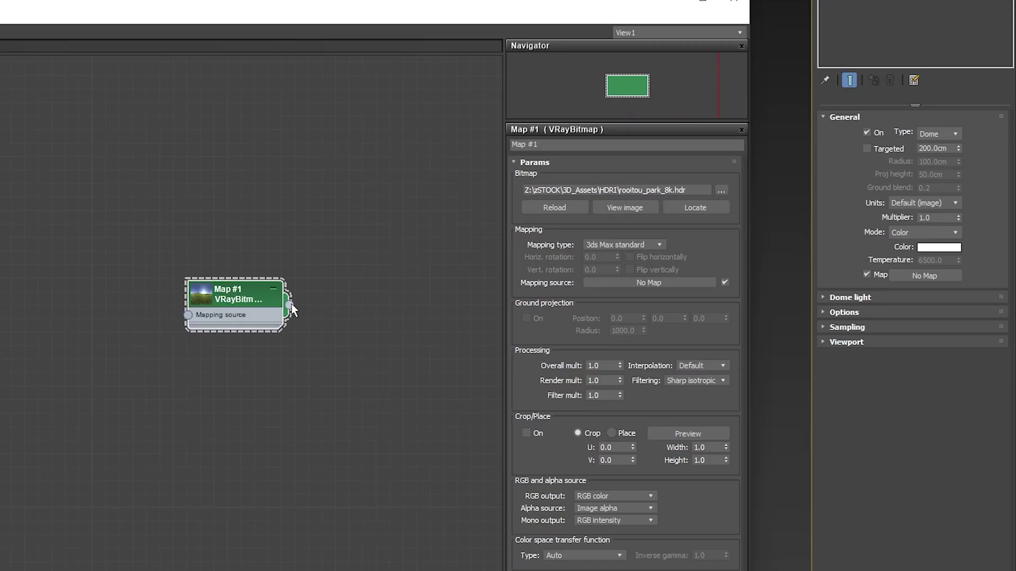
drag(289, 305, 923, 275)
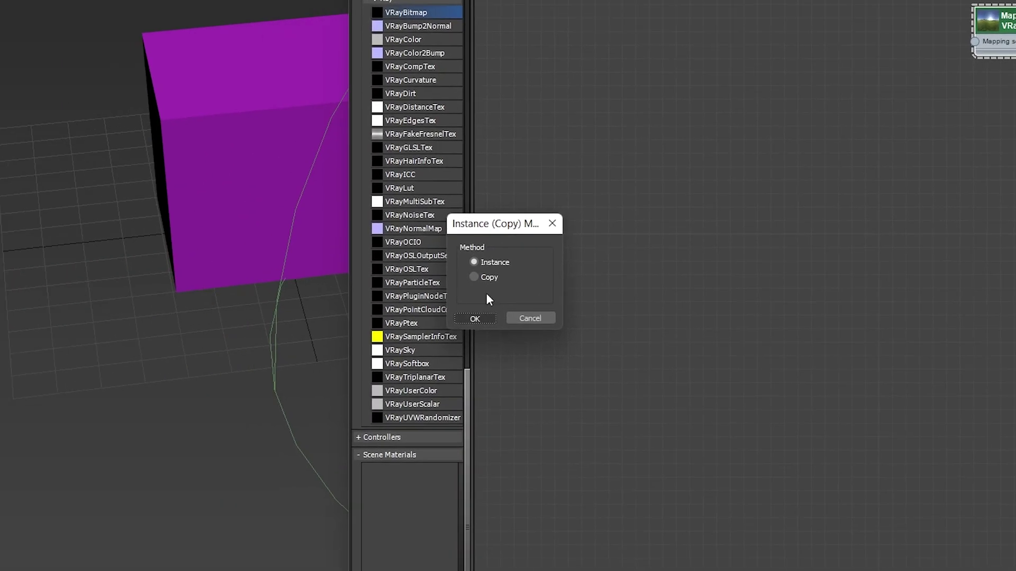
click(476, 320)
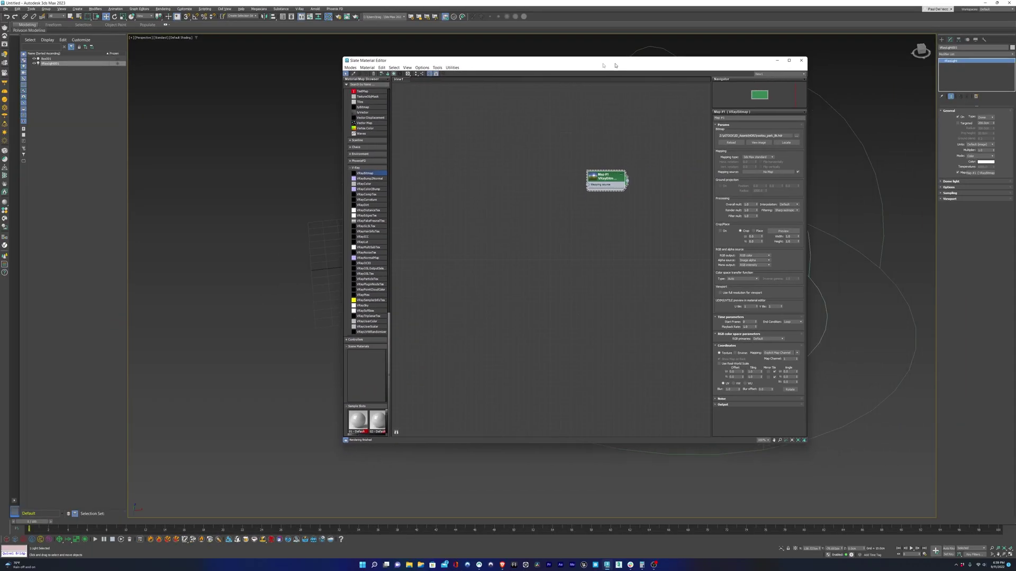
Step: Move the editor aside, return to four viewports and reframe the perspective on the cube
drag(615, 66, 294, 88)
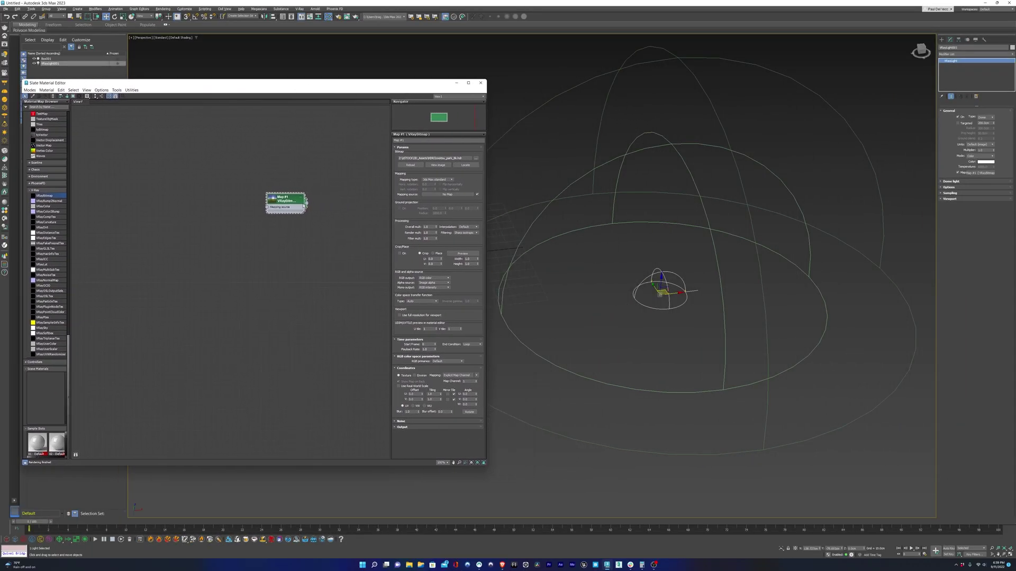
click(614, 259)
key(alt+w)
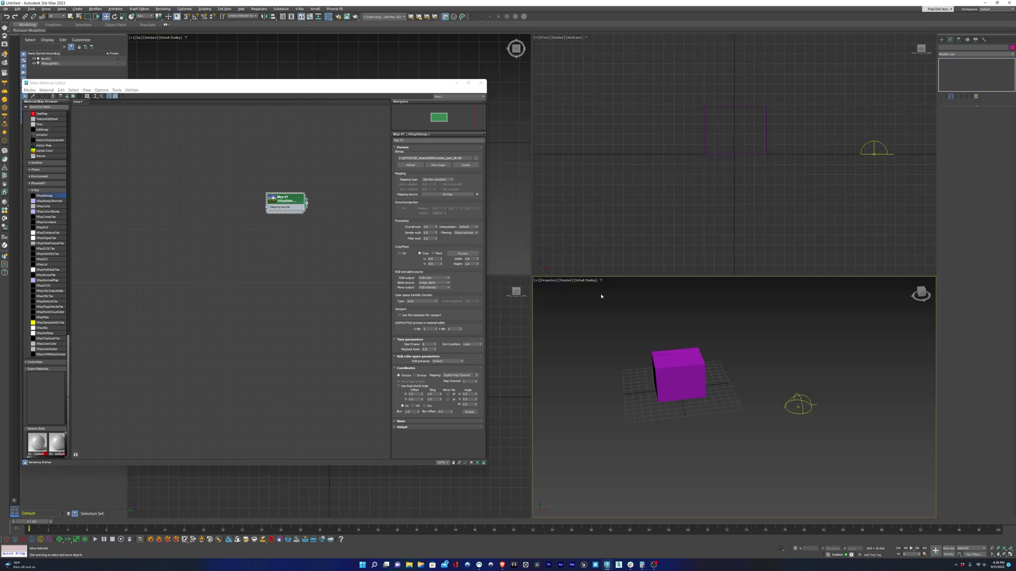
click(693, 386)
scroll(693, 387, up, 2)
middle_drag(693, 386, 711, 405)
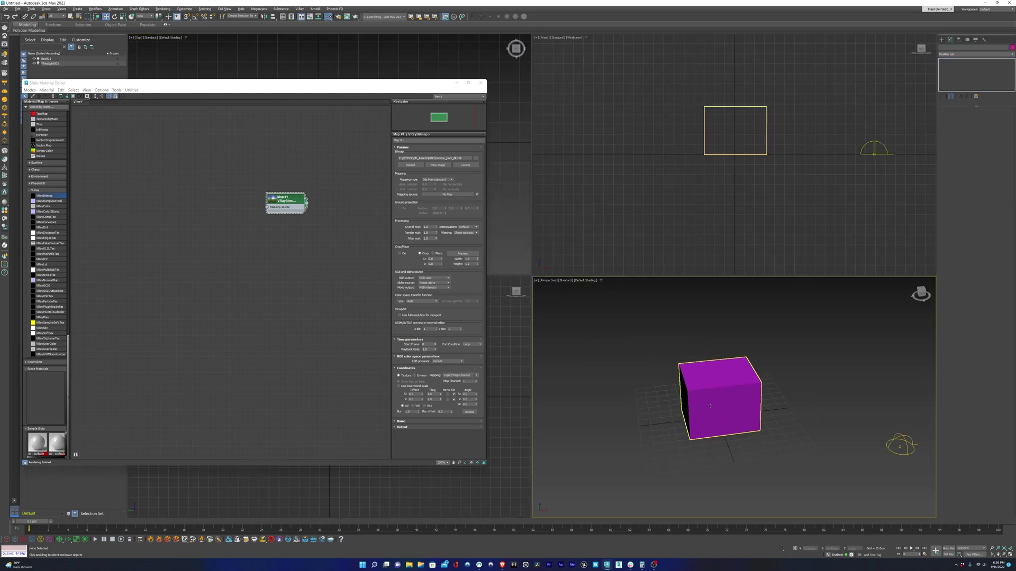
click(619, 329)
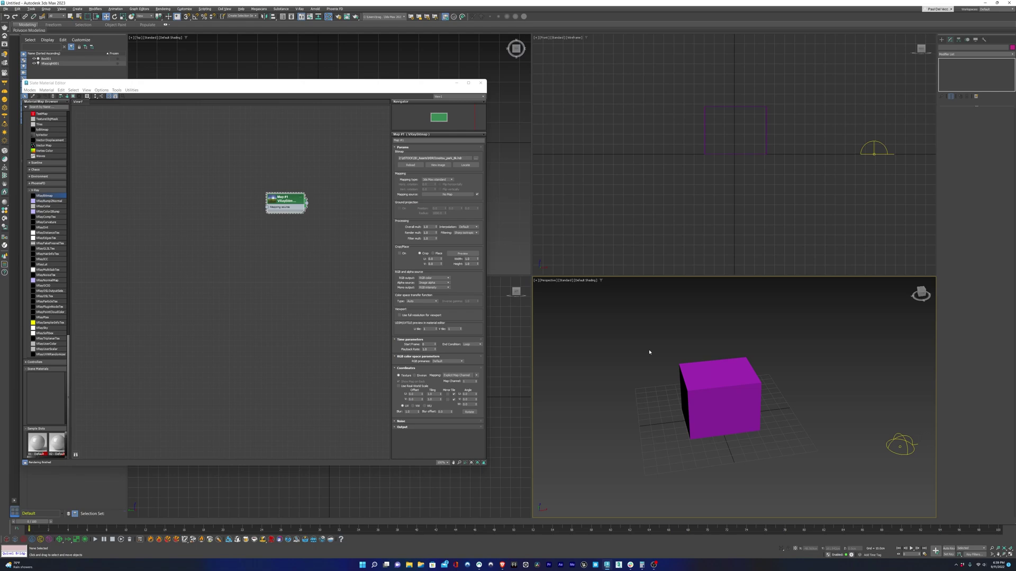
middle_drag(650, 351, 633, 345)
click(565, 281)
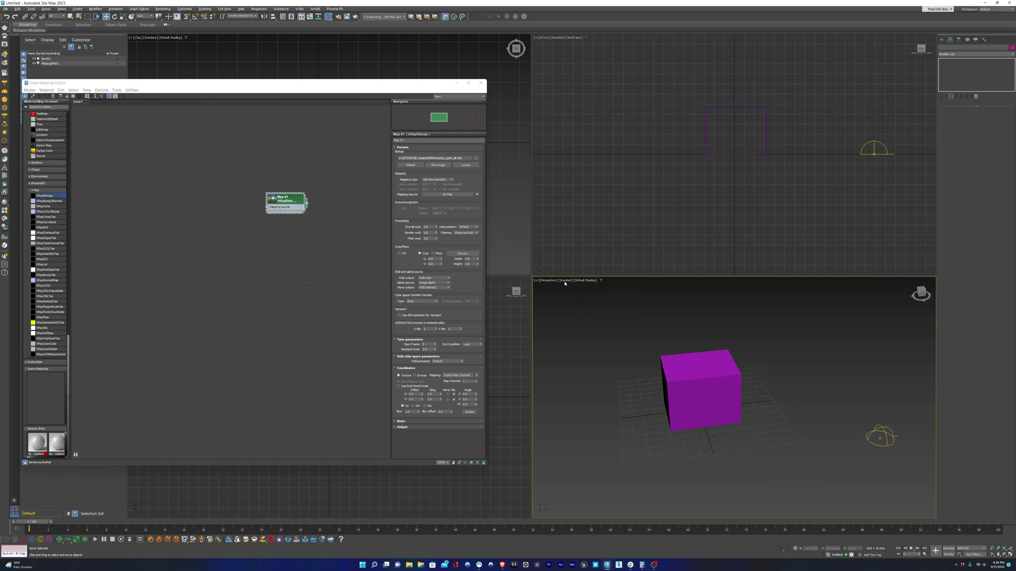
Step: Enable interactive V-Ray rendering in Perspective and set the VRayBitmap mapping to Spherical
click(565, 281)
click(580, 292)
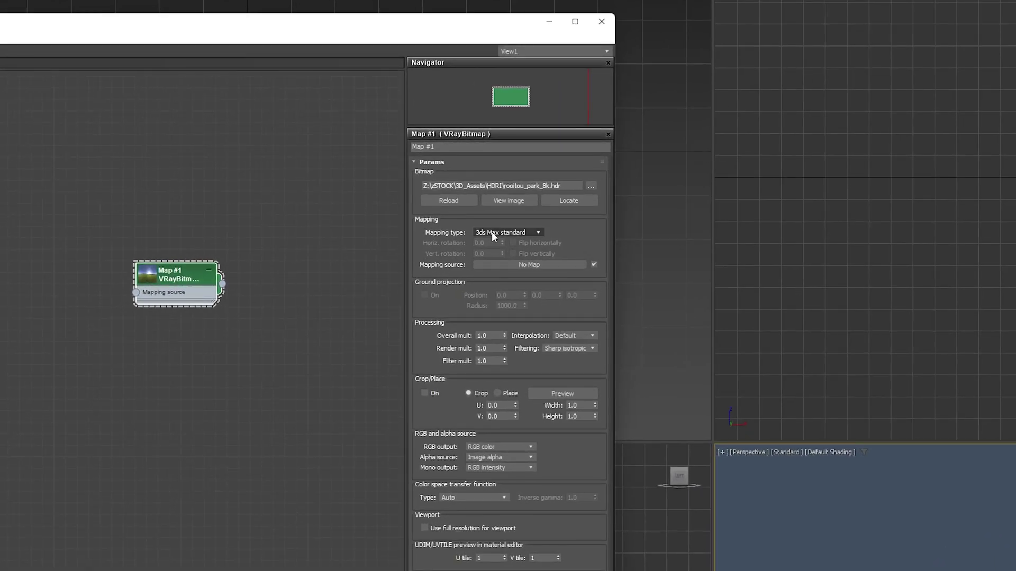
click(491, 232)
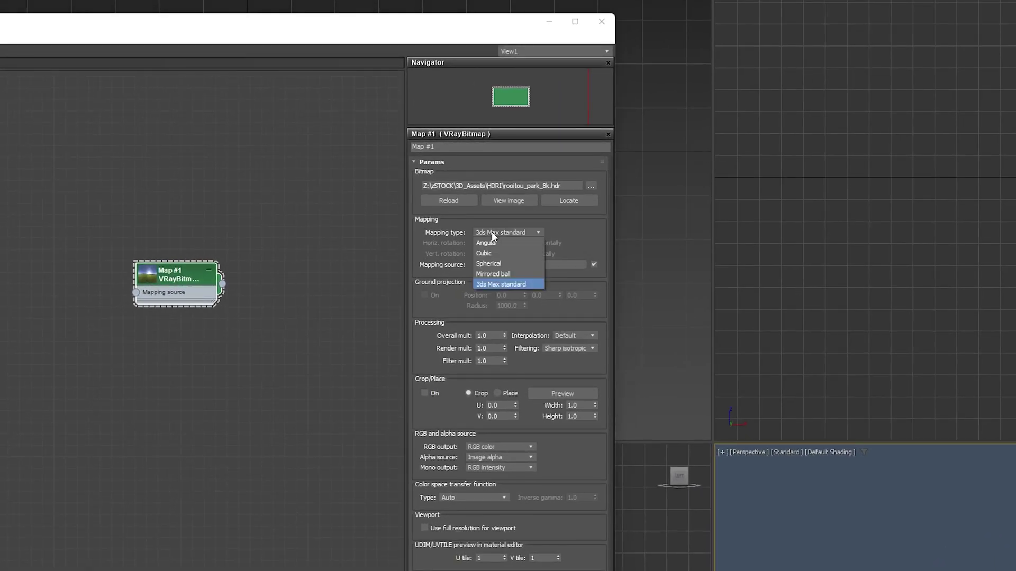
click(511, 265)
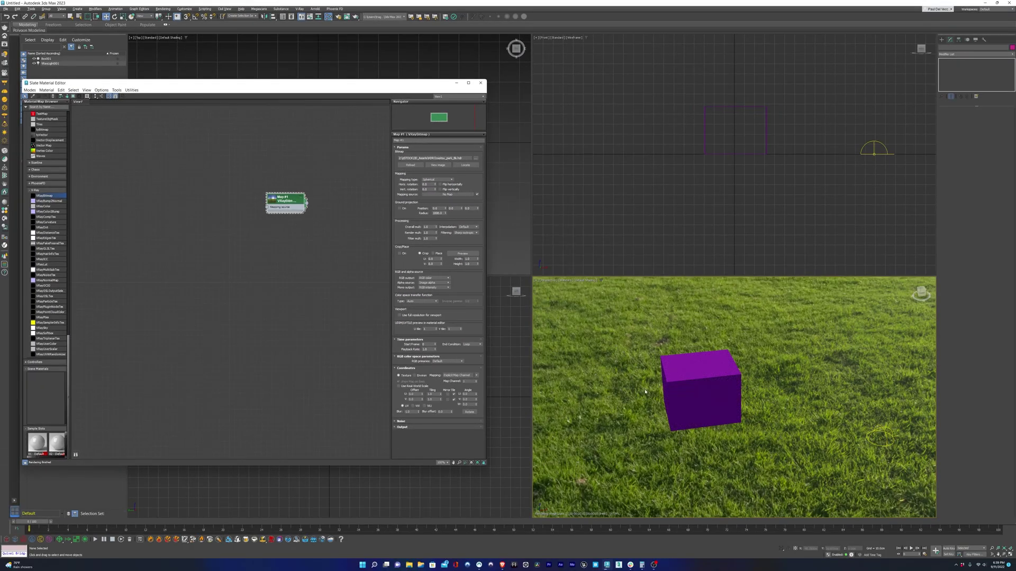
Step: Tilt the view and rotate the dome light until houses appear behind the box
alt+middle_drag(646, 394, 654, 372)
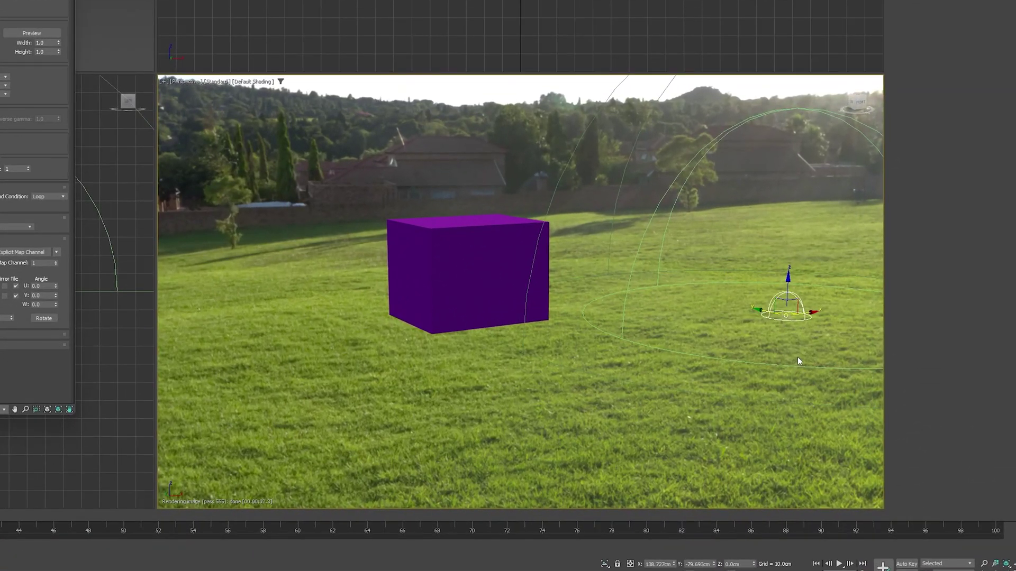
drag(769, 334, 770, 319)
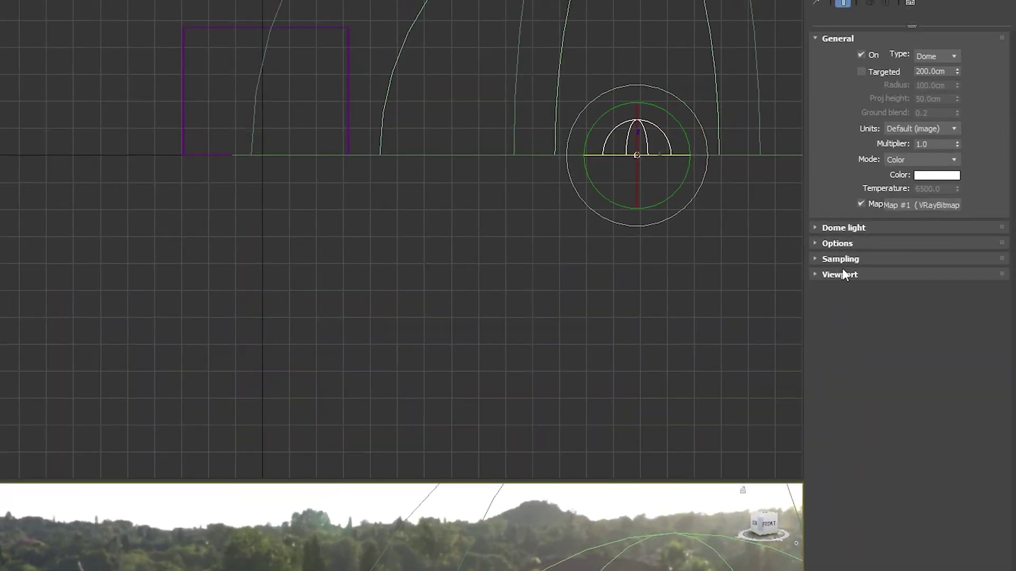
click(850, 228)
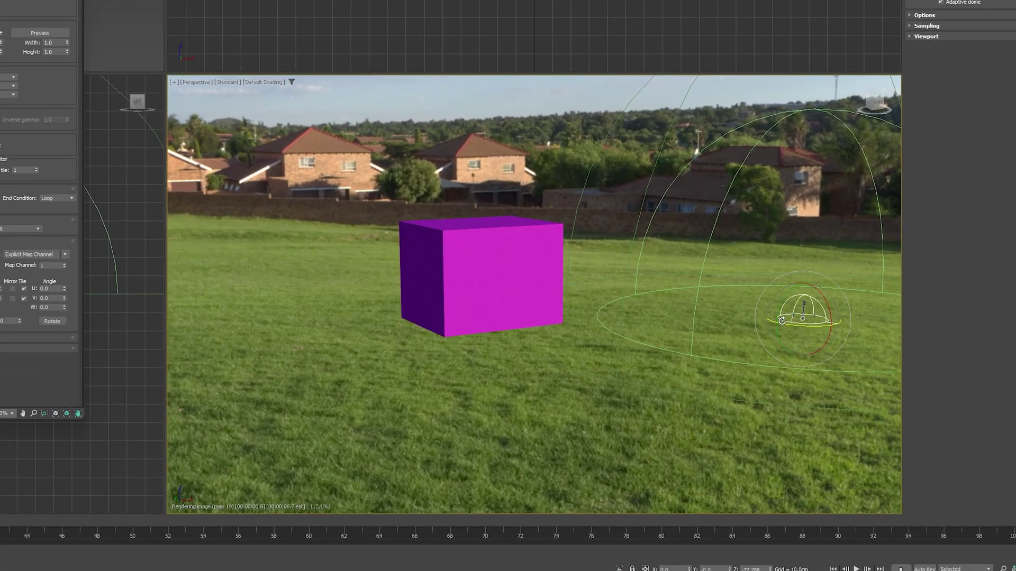
drag(783, 325, 848, 331)
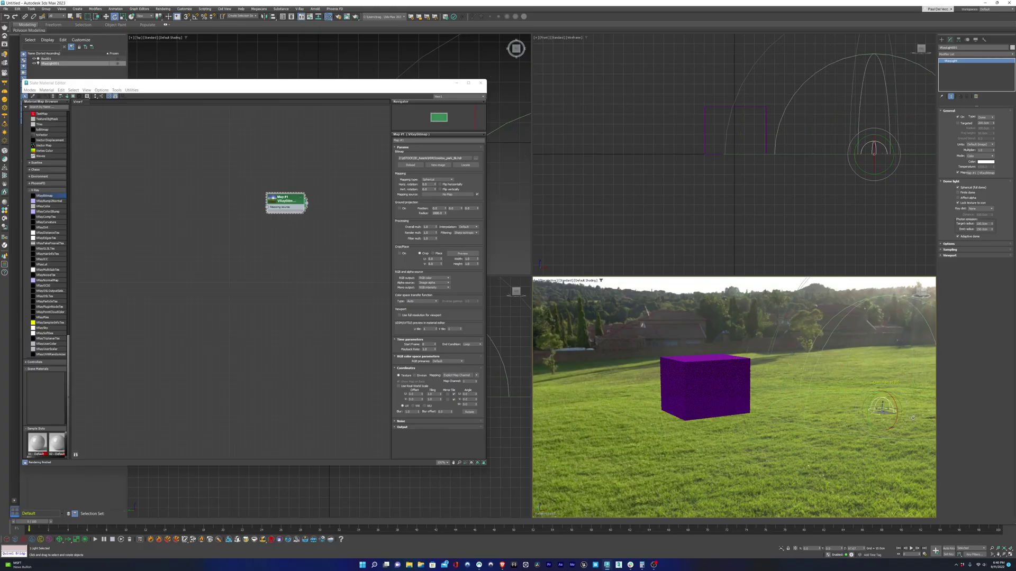
drag(902, 419, 865, 418)
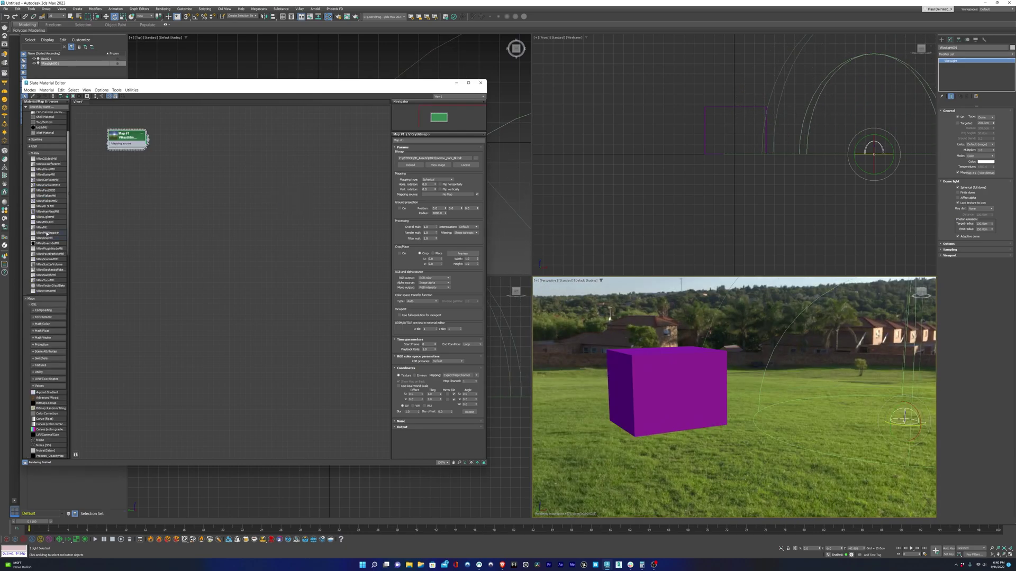
Step: Create a VRayMtl whose diffuse is a VRayBitmap with the concrete JPG from Textures
drag(172, 243, 195, 231)
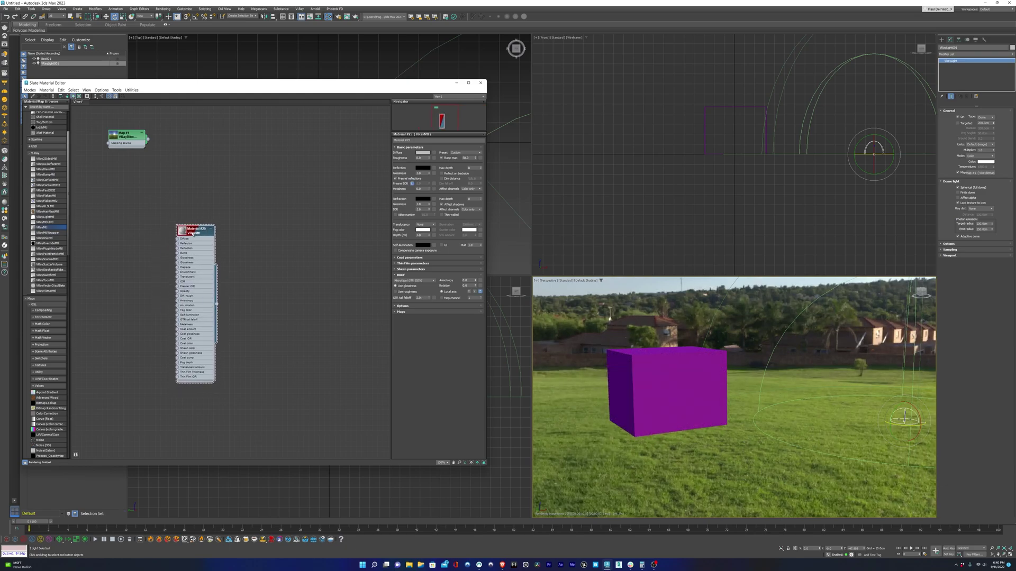
scroll(46, 363, down, 5)
scroll(45, 361, down, 3)
scroll(47, 354, down, 3)
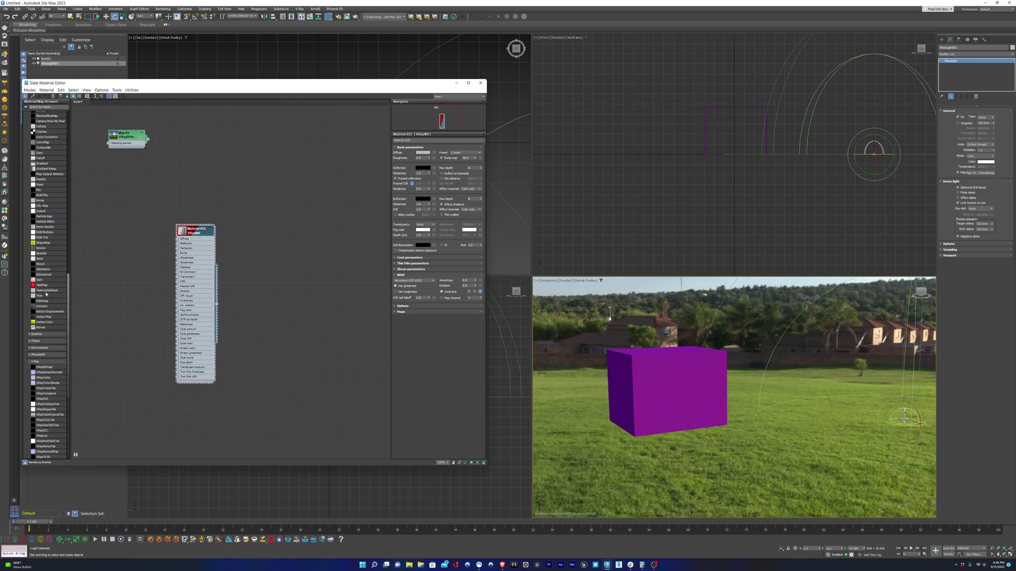
scroll(49, 348, down, 3)
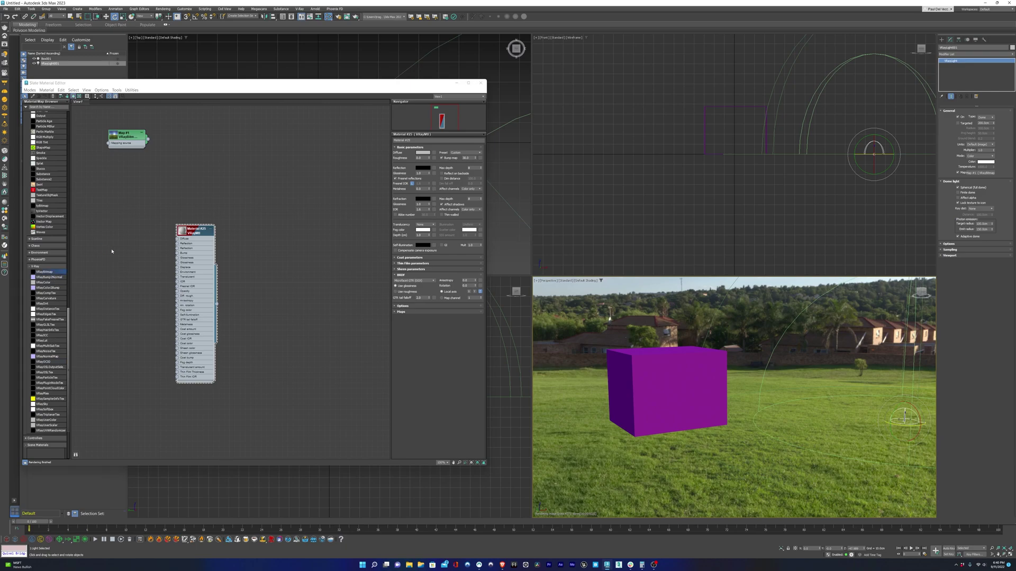
click(101, 28)
double_click(47, 72)
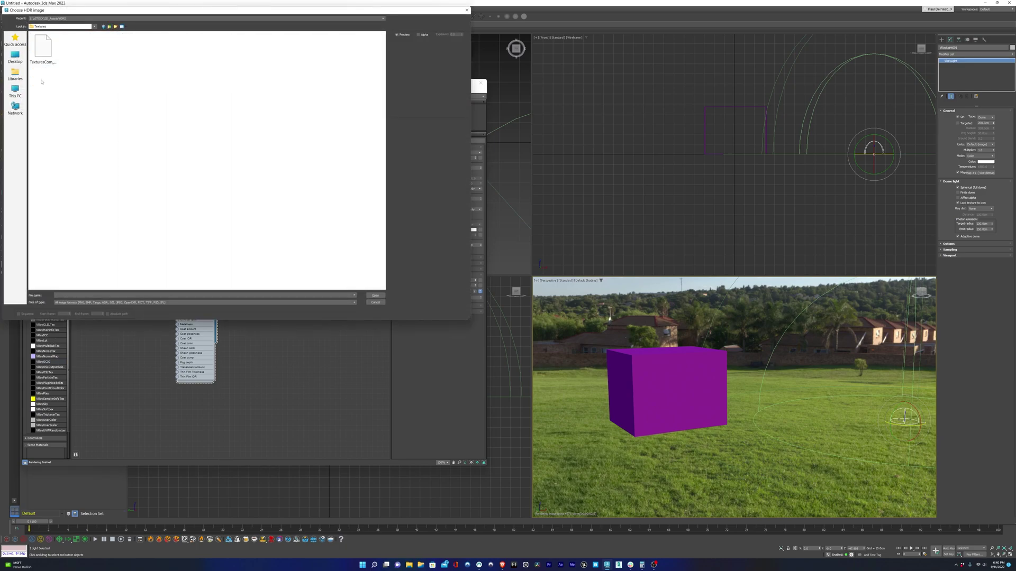
click(43, 55)
click(373, 296)
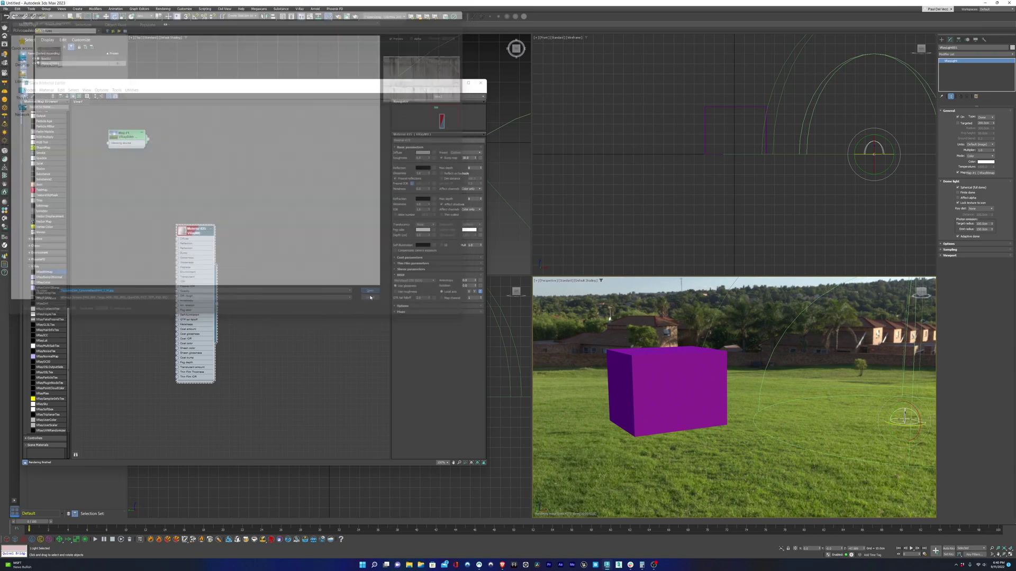
scroll(128, 251, up, 2)
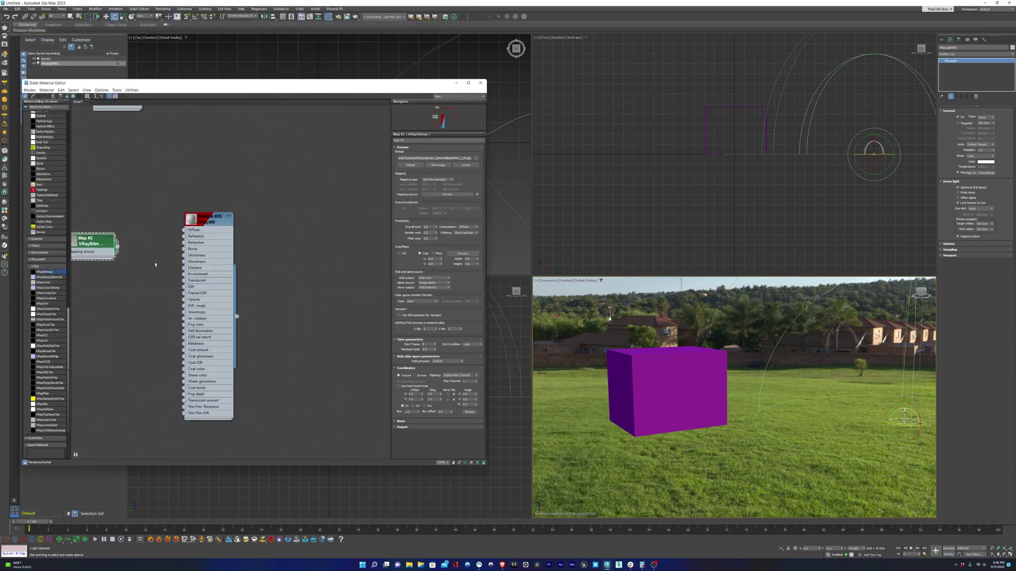
scroll(157, 266, up, 2)
scroll(136, 263, up, 2)
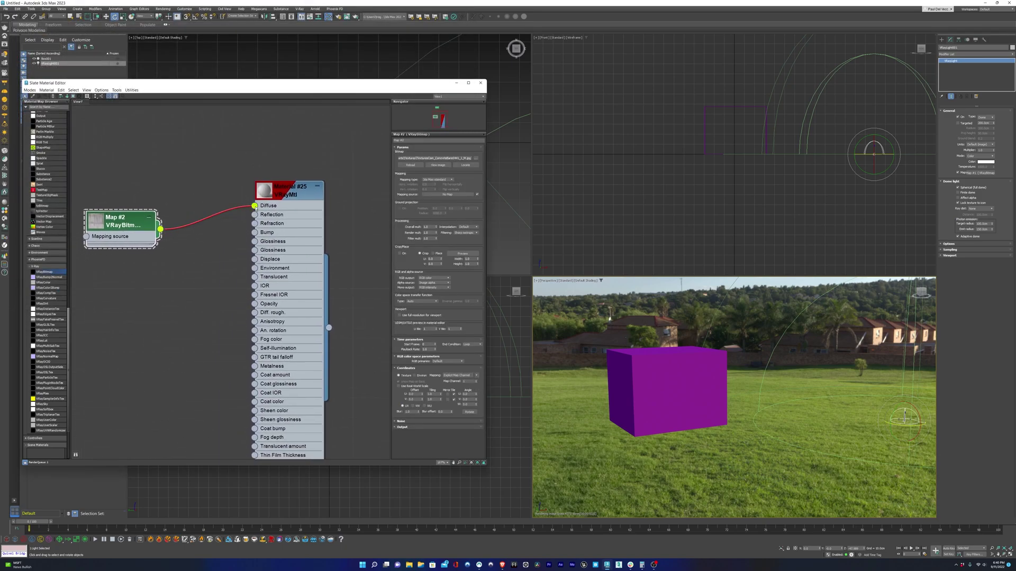
click(439, 165)
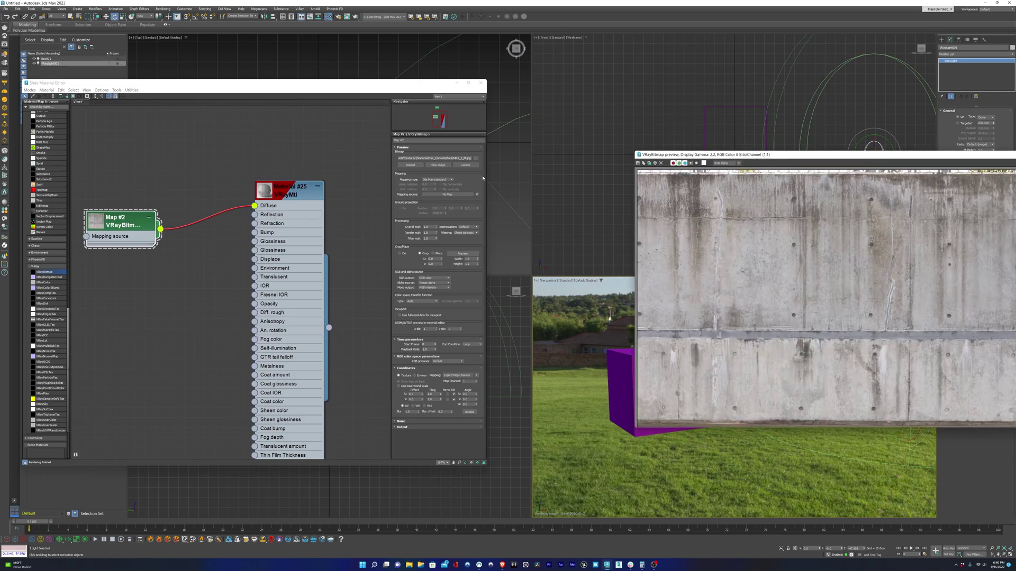
drag(736, 156, 407, 135)
Step: Assign the concrete material to the box, add Unwrap UVW and select all faces
mouse_move(339, 331)
mouse_down()
mouse_move(300, 292)
mouse_move(627, 418)
mouse_up()
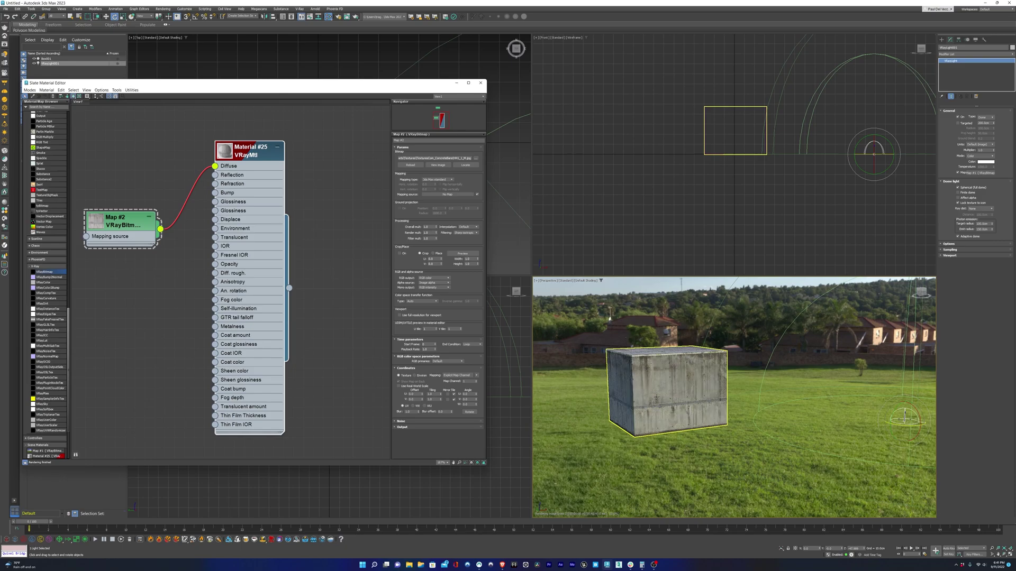
scroll(663, 394, up, 3)
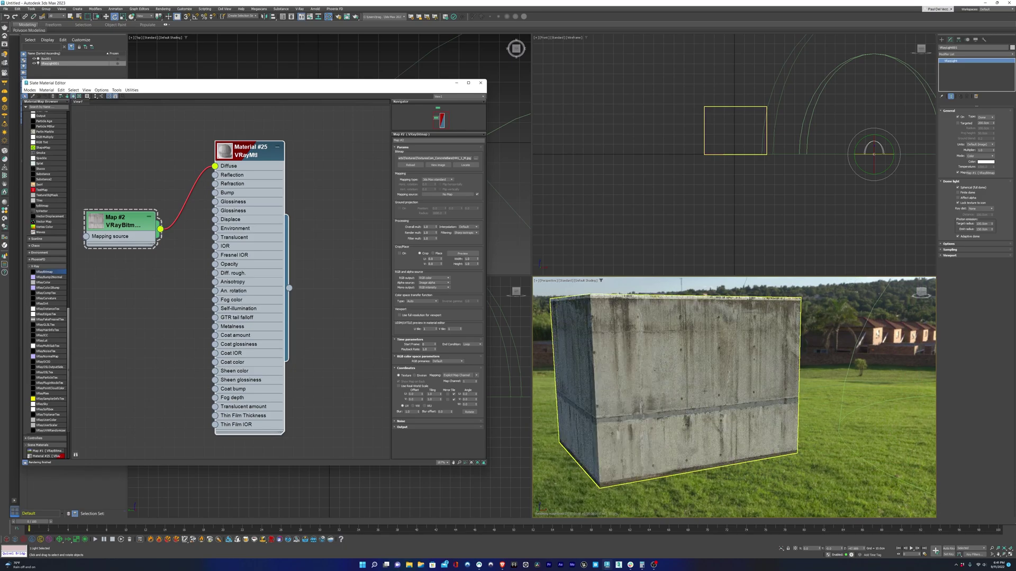
click(675, 389)
alt+middle_drag(675, 389, 714, 413)
click(975, 55)
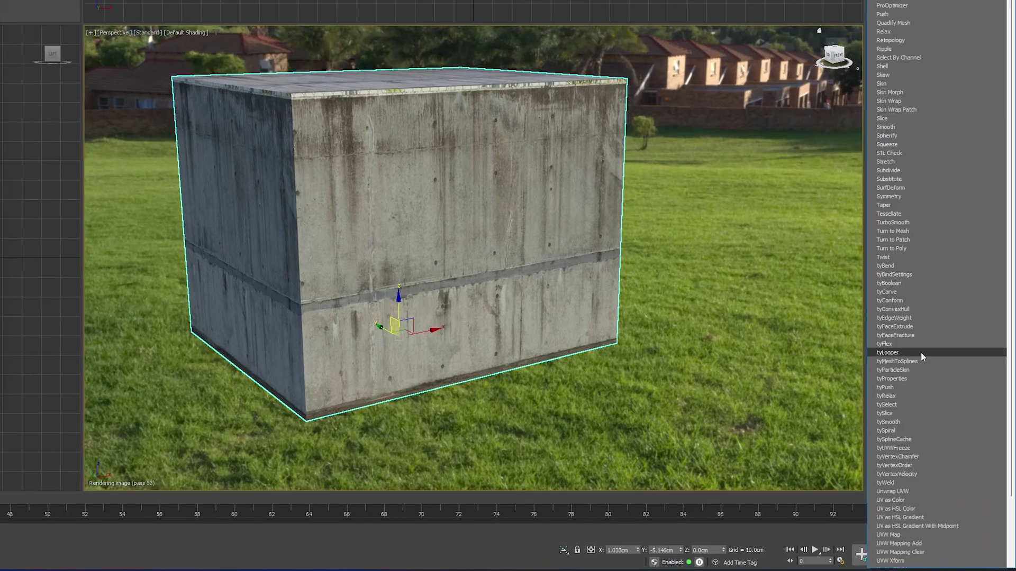
scroll(923, 350, down, 1)
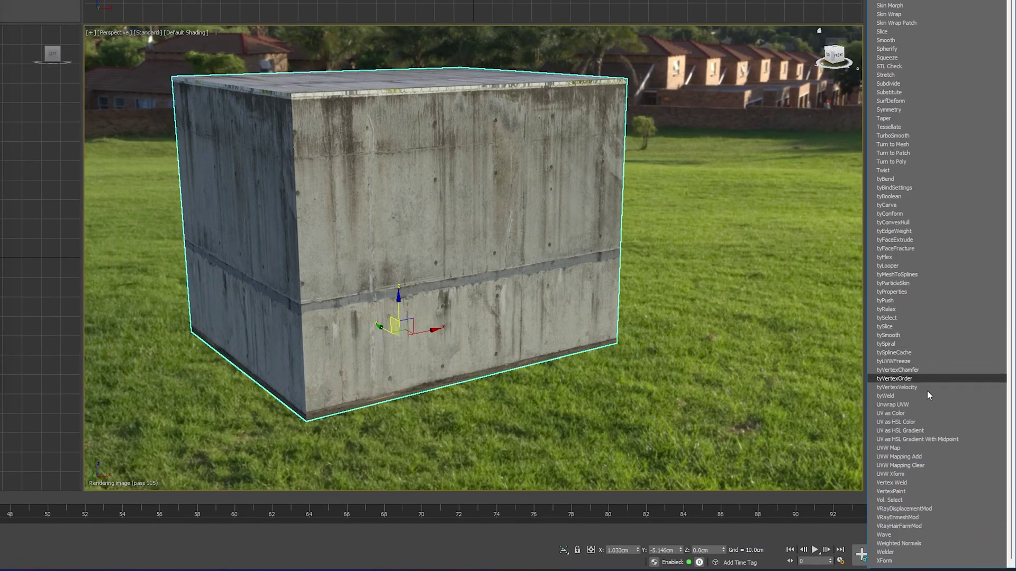
click(947, 406)
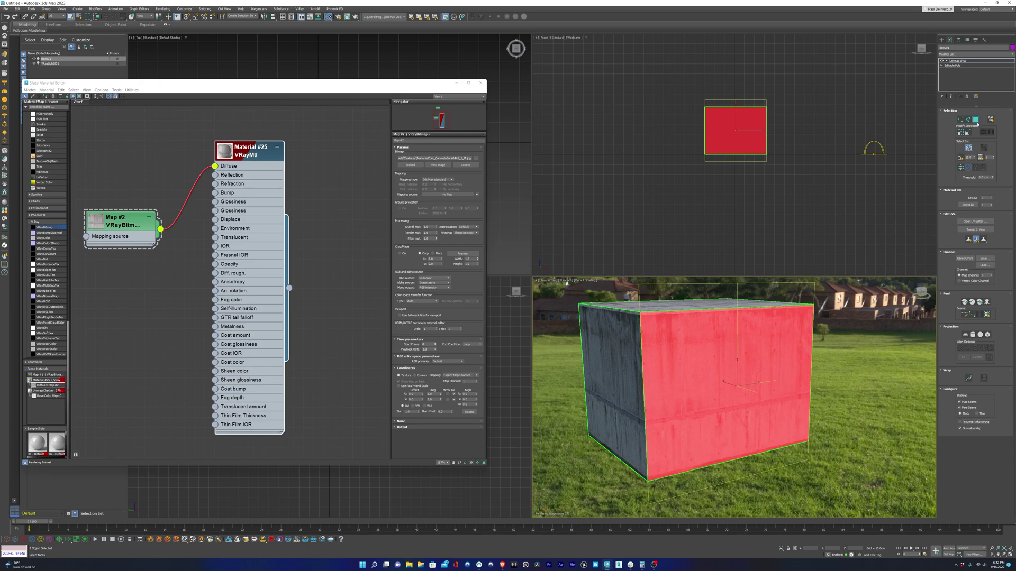
click(827, 347)
alt+middle_drag(827, 346, 827, 373)
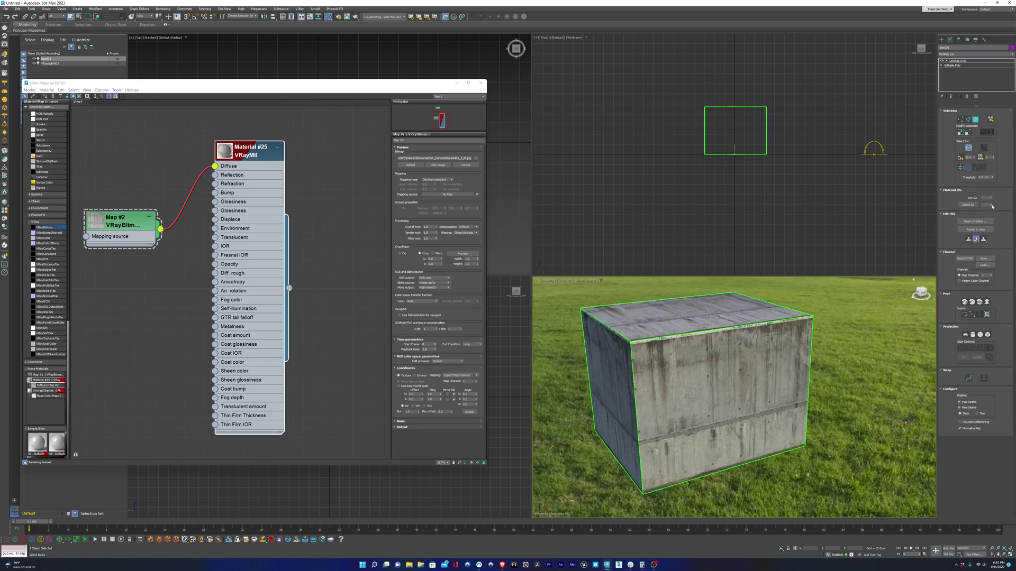
key(ctrl+a)
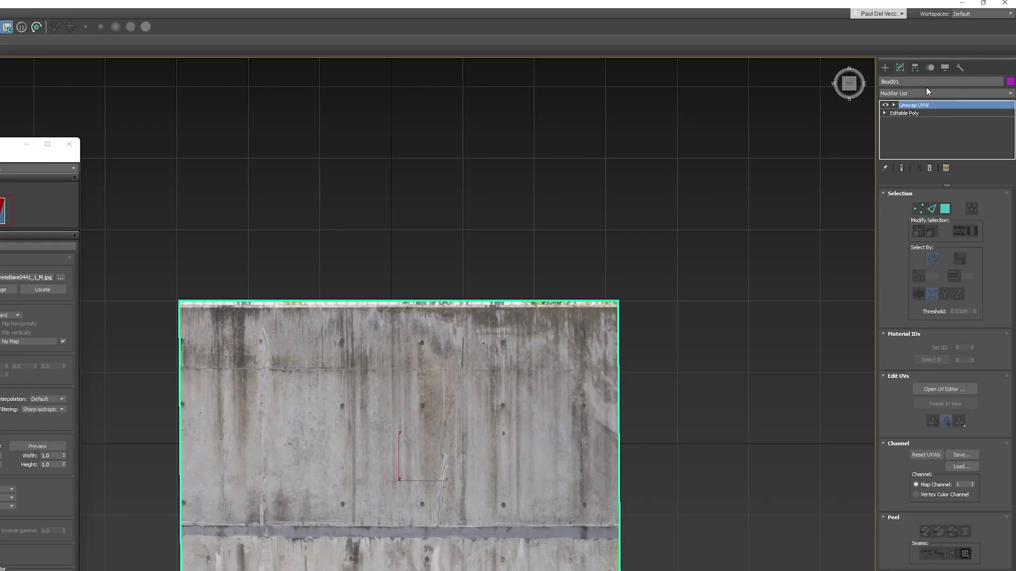
Step: Add a tyCarve modifier and draw a carving stroke across the box's middle
click(974, 53)
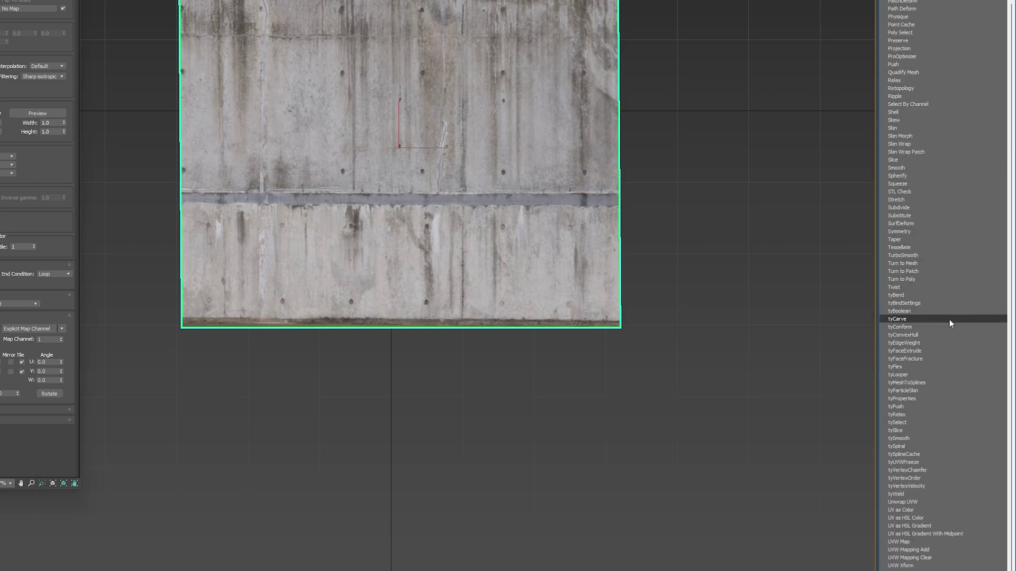
click(949, 319)
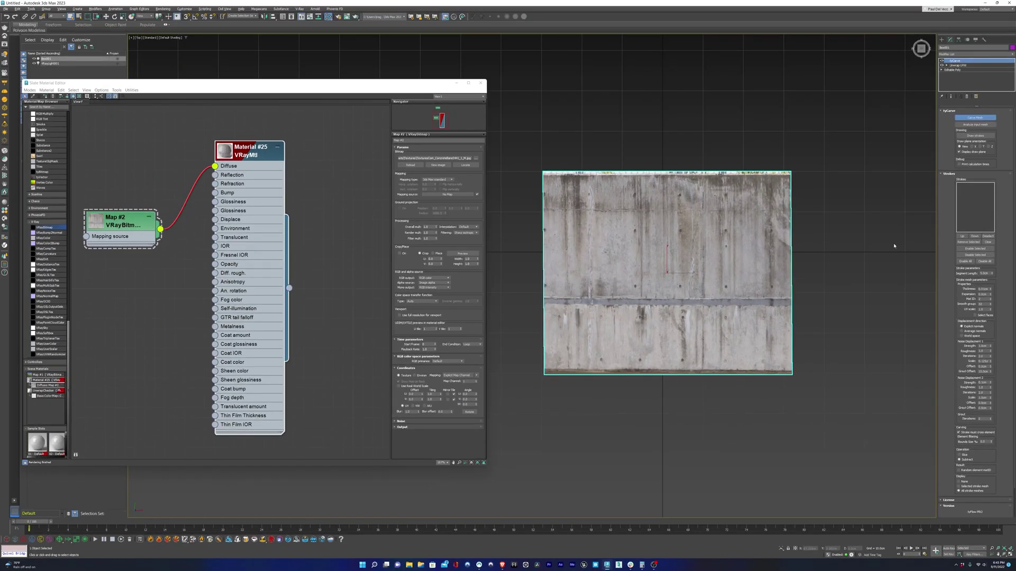
click(982, 118)
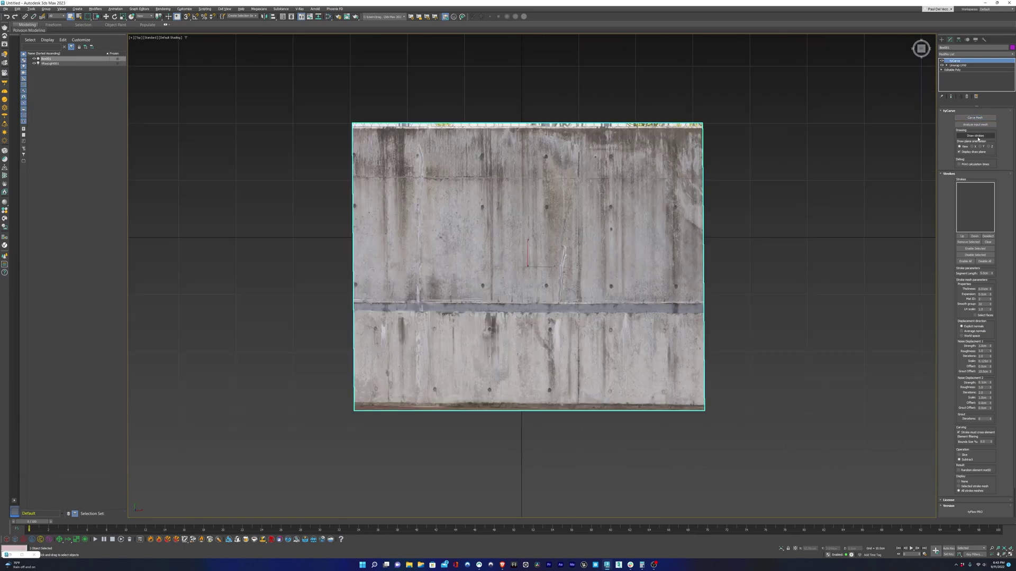
click(975, 136)
drag(281, 259, 298, 259)
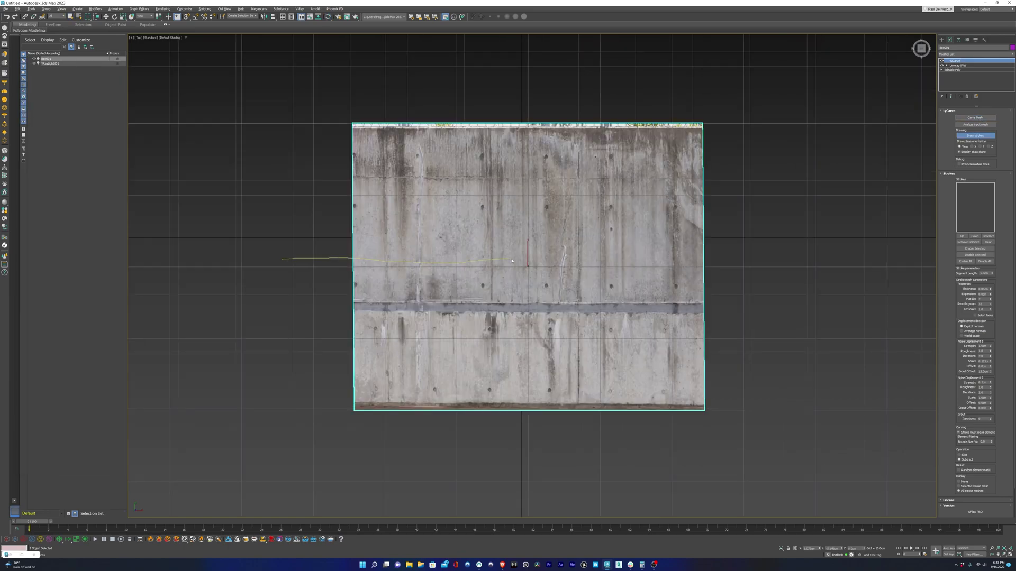
drag(777, 267, 776, 266)
middle_drag(709, 265, 671, 264)
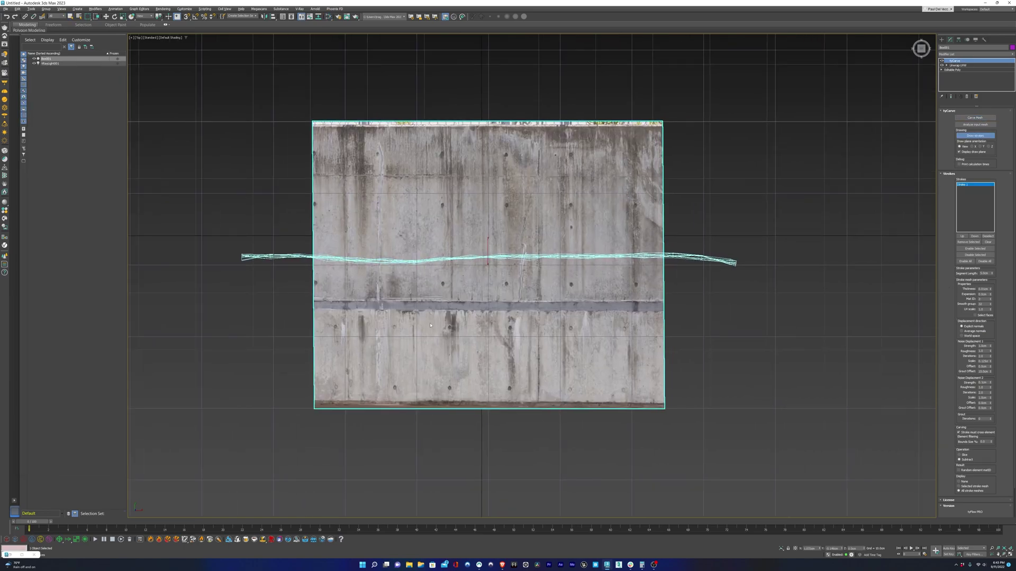
key(p)
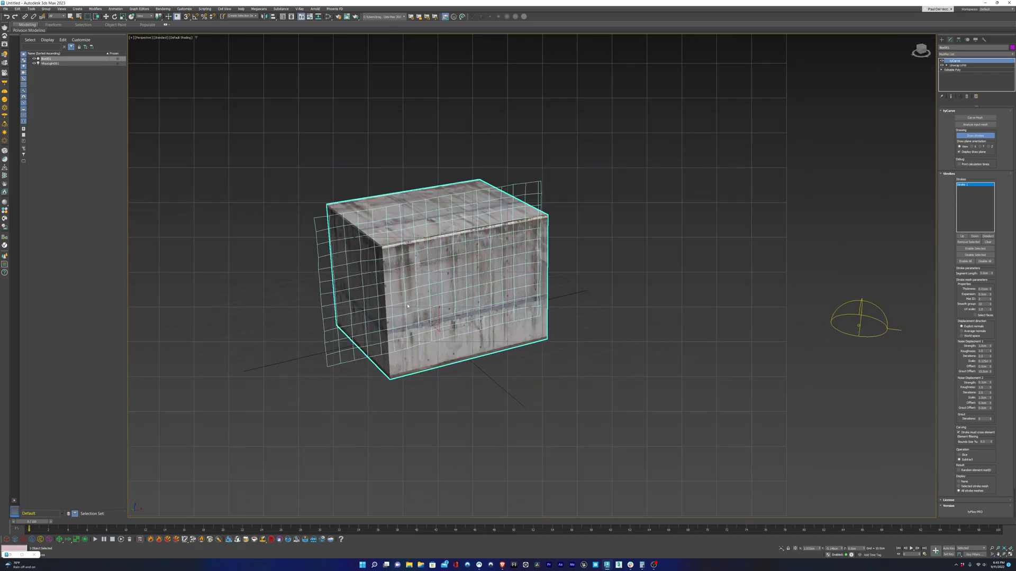
middle_drag(406, 306, 454, 306)
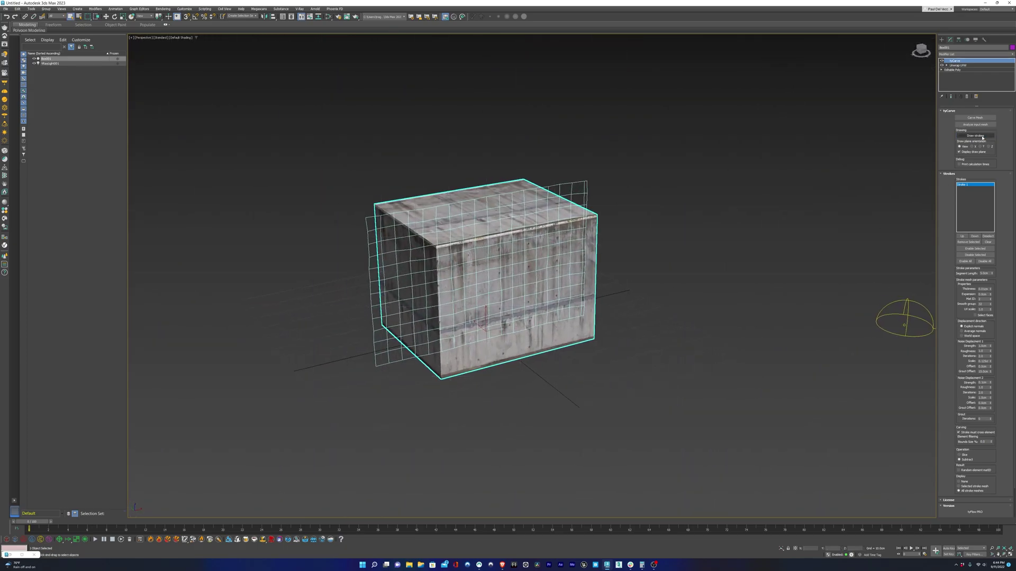
mouse_move(556, 318)
alt+middle_down()
mouse_move(492, 317)
mouse_move(477, 302)
mouse_move(460, 334)
mouse_move(429, 318)
alt+middle_up()
scroll(482, 286, up, 3)
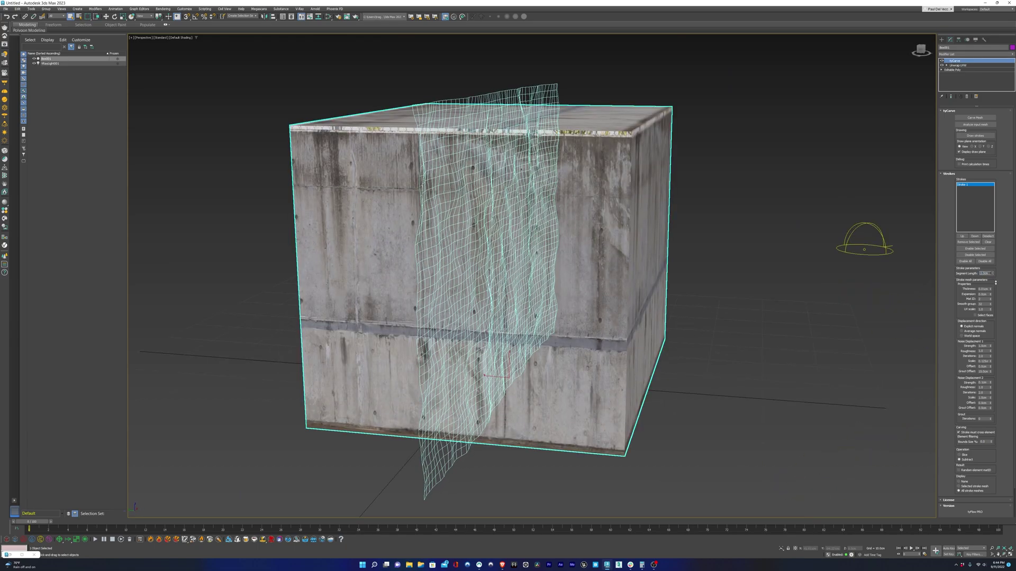
Step: Make the stroke mesh coarser and add noise displacement for a wavy sheet
drag(996, 283, 998, 285)
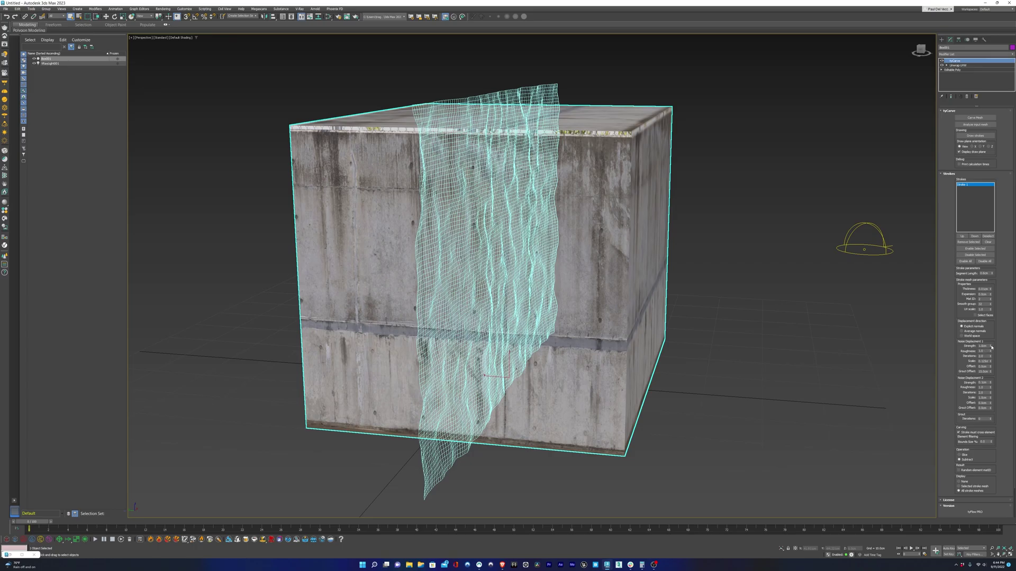
drag(991, 347, 991, 344)
alt+middle_drag(755, 183, 754, 159)
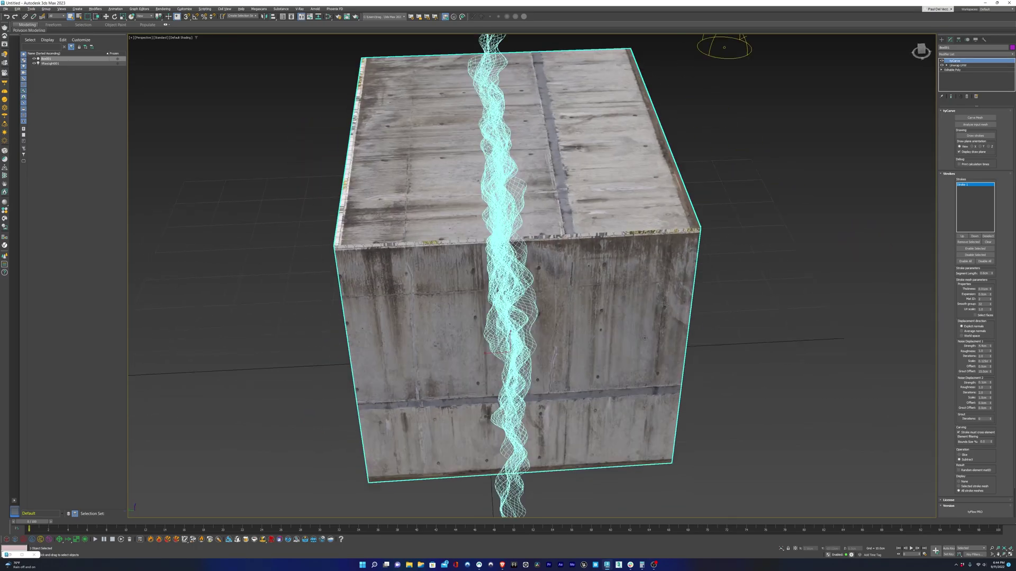
alt+middle_drag(611, 421, 891, 358)
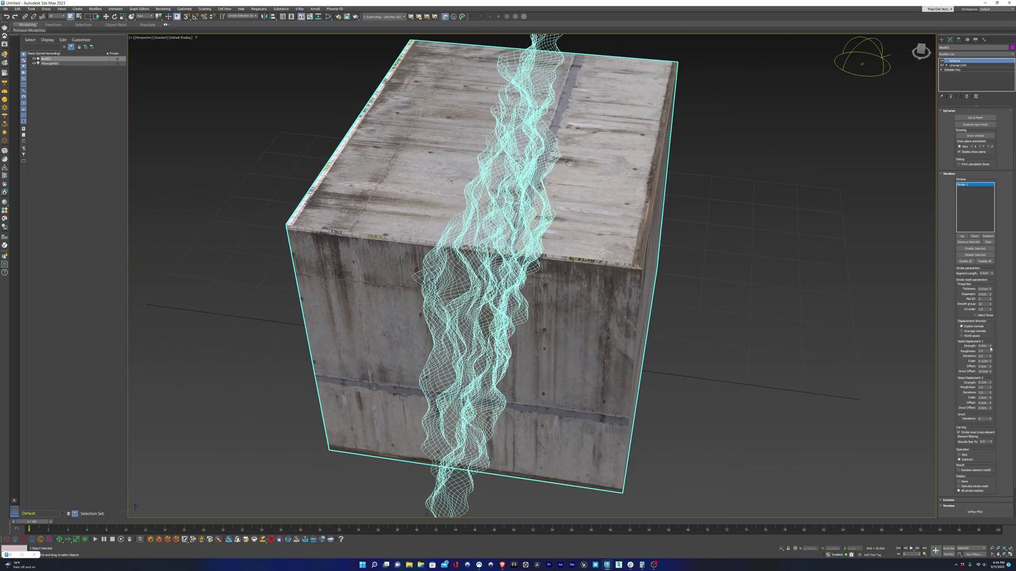
drag(991, 346, 991, 350)
mouse_move(794, 341)
alt+middle_down()
mouse_move(734, 360)
mouse_move(932, 410)
alt+middle_up()
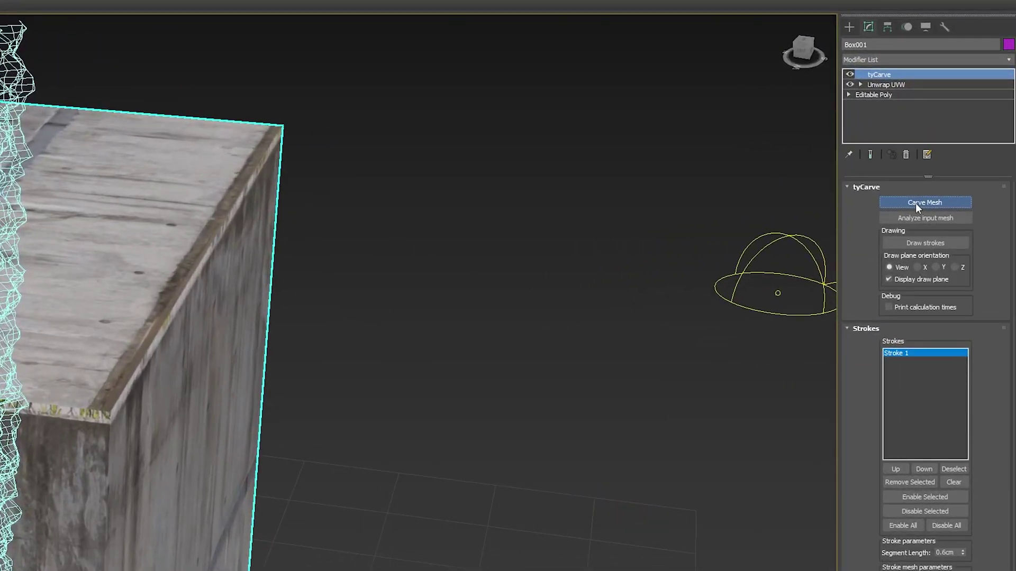
Step: Carve the box mesh along the wavy stroke
click(915, 204)
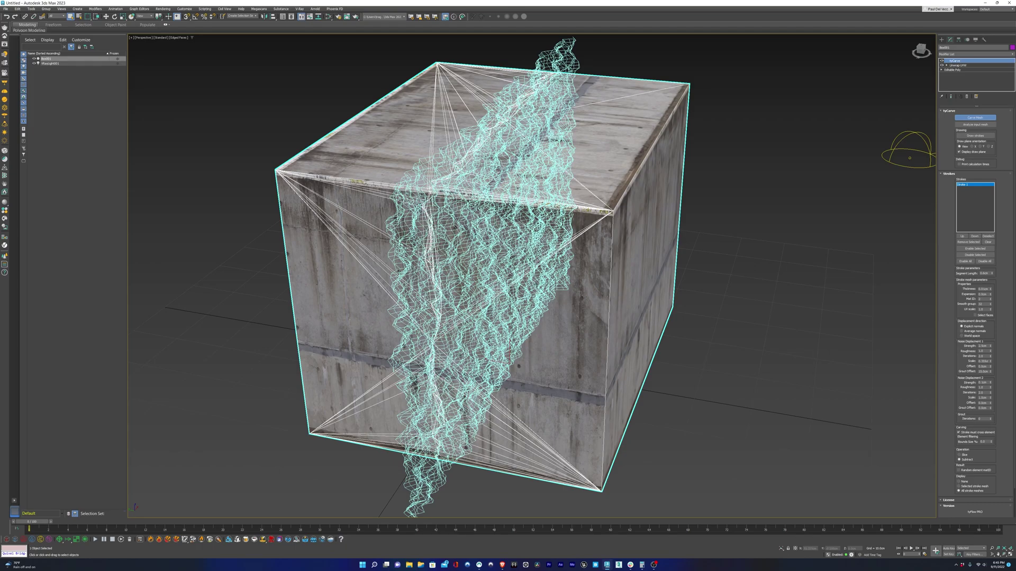
alt+middle_drag(508, 286, 556, 238)
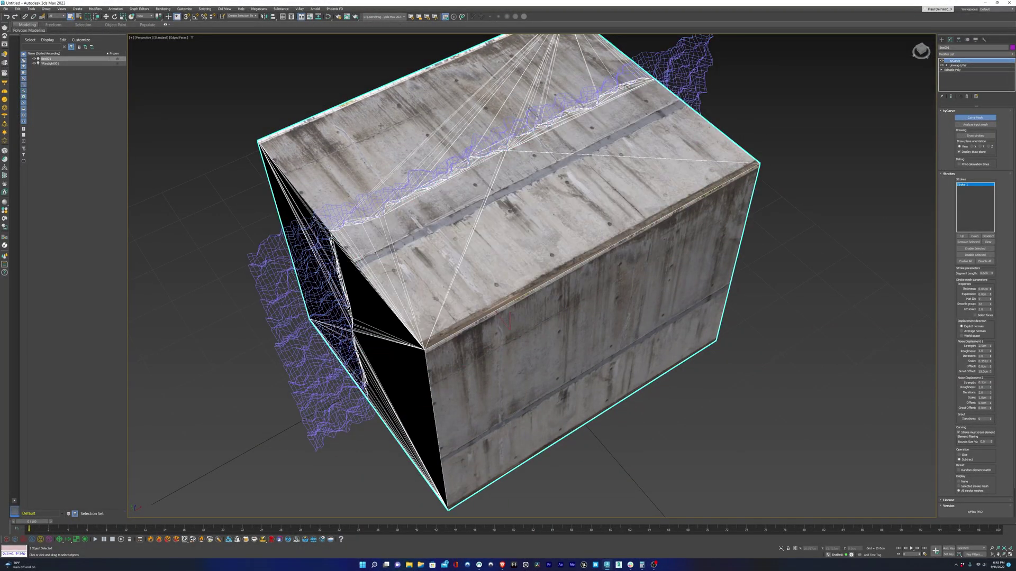
key(w)
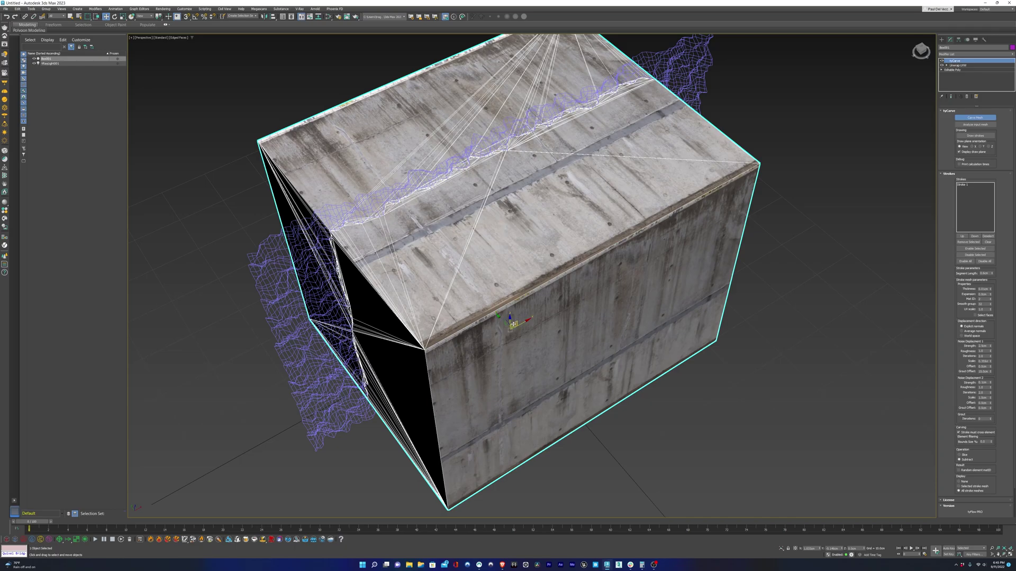
mouse_move(509, 308)
alt+middle_down()
mouse_move(485, 332)
mouse_move(584, 251)
mouse_move(556, 274)
alt+middle_up()
Step: Add an Edit Poly modifier and move the right-hand element away from the rest
click(977, 53)
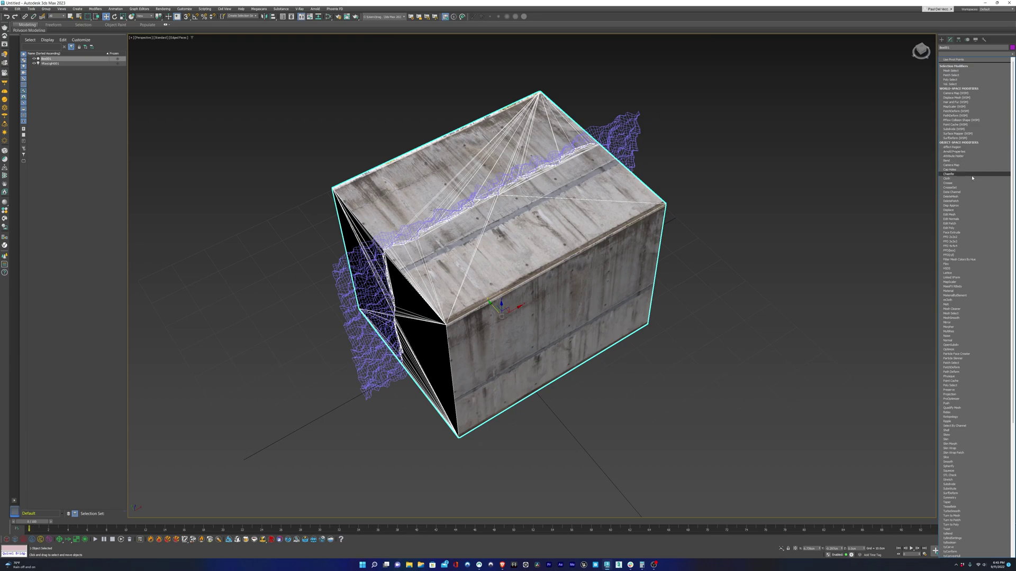
click(960, 228)
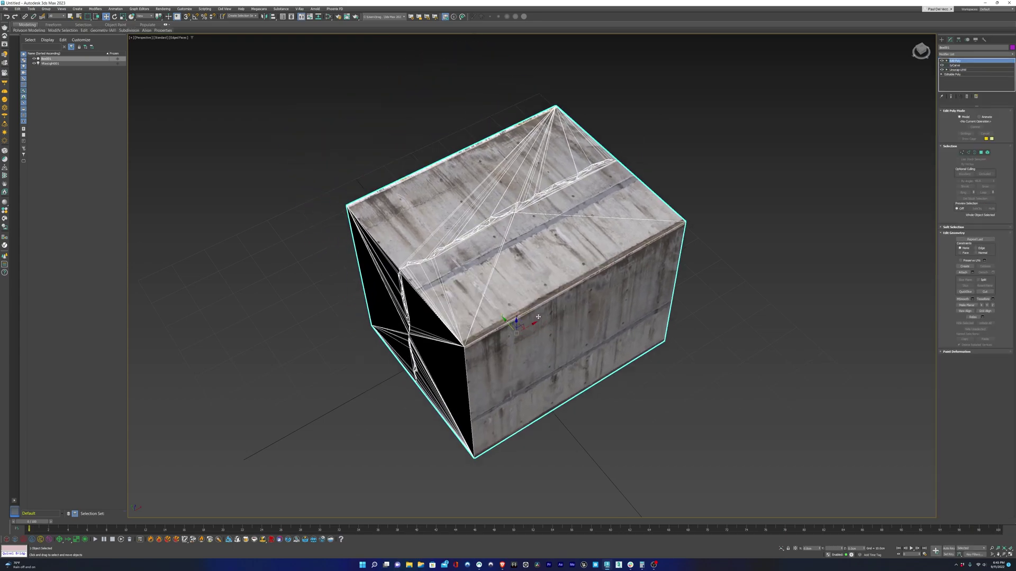
mouse_move(500, 314)
alt+middle_down()
mouse_move(495, 248)
mouse_move(515, 295)
mouse_move(571, 301)
alt+middle_up()
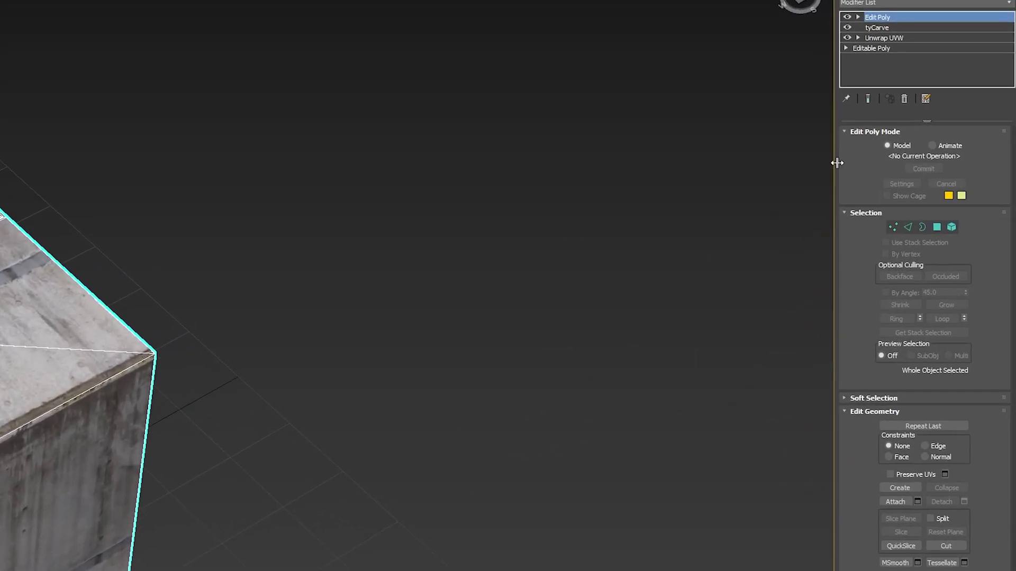
click(951, 227)
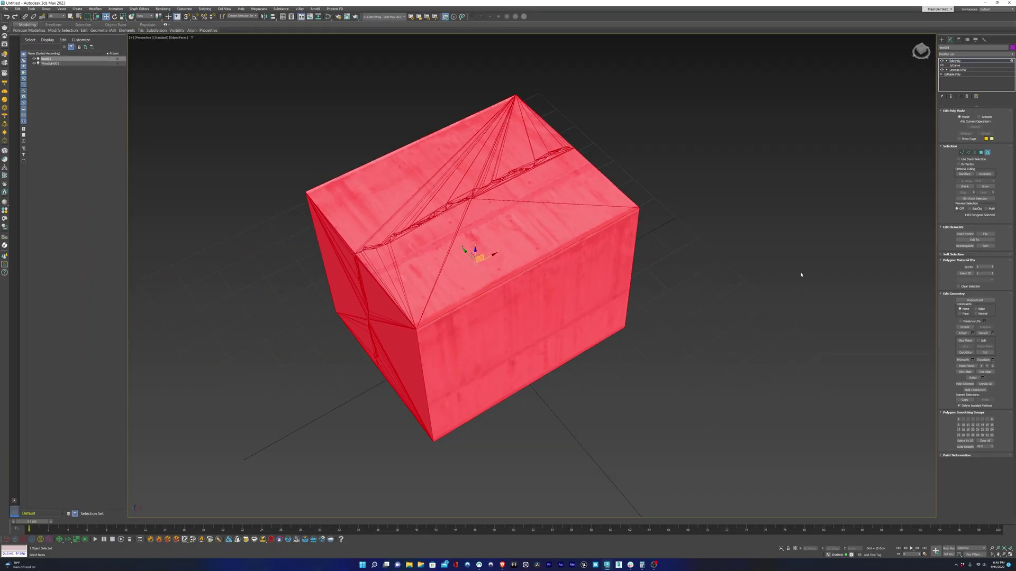
click(801, 276)
click(512, 248)
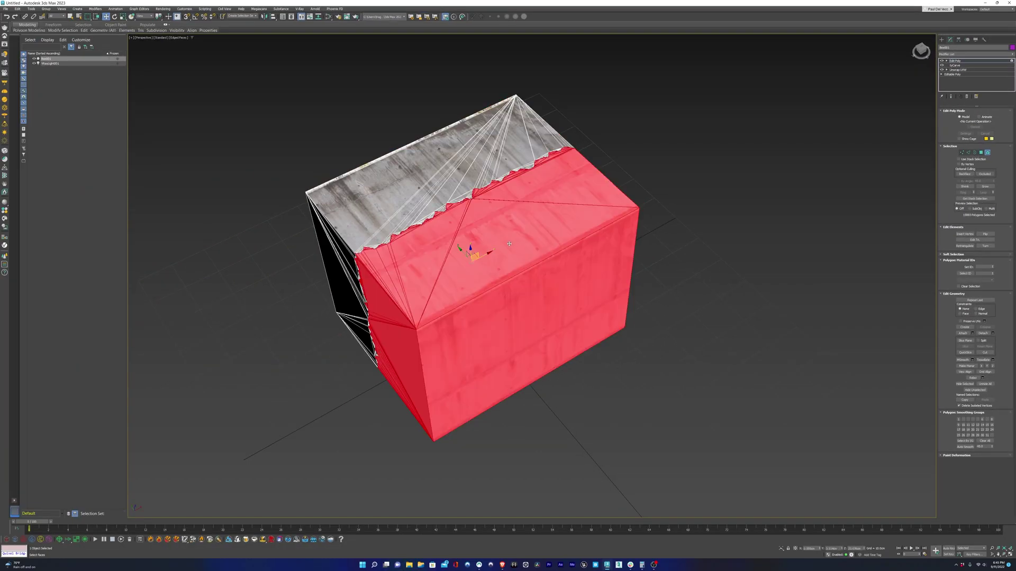
alt+middle_drag(930, 125, 818, 92)
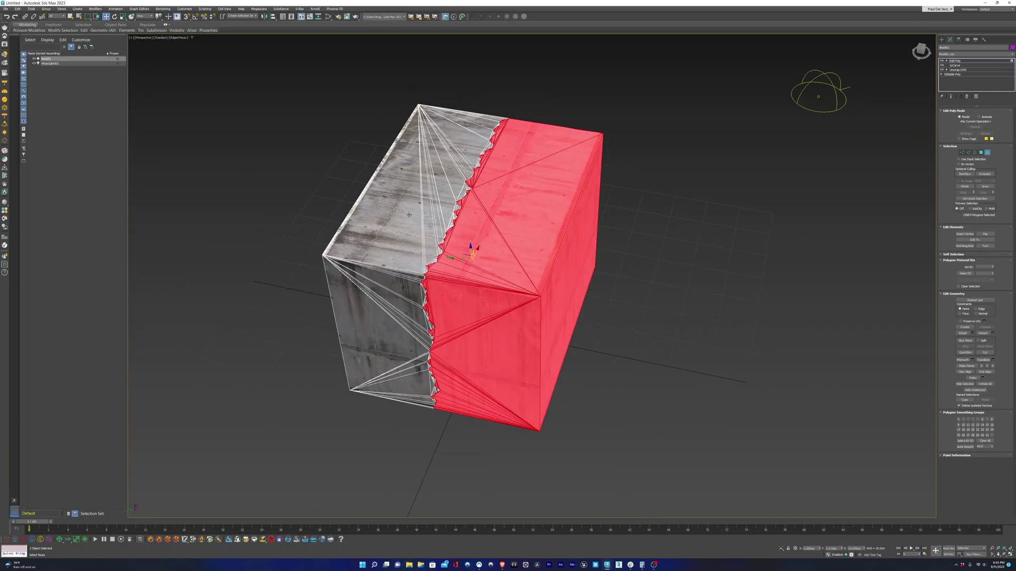
mouse_move(472, 250)
mouse_down()
mouse_move(540, 274)
mouse_move(626, 216)
mouse_up()
key(w)
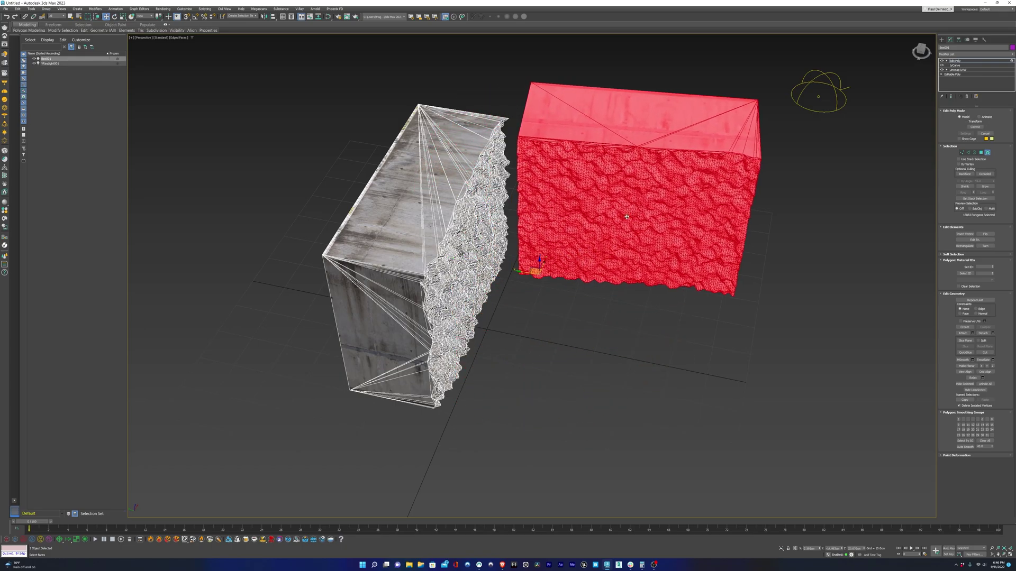
mouse_move(626, 217)
alt+middle_down()
mouse_move(477, 262)
mouse_move(508, 262)
alt+middle_up()
scroll(476, 263, up, 3)
scroll(507, 263, down, 3)
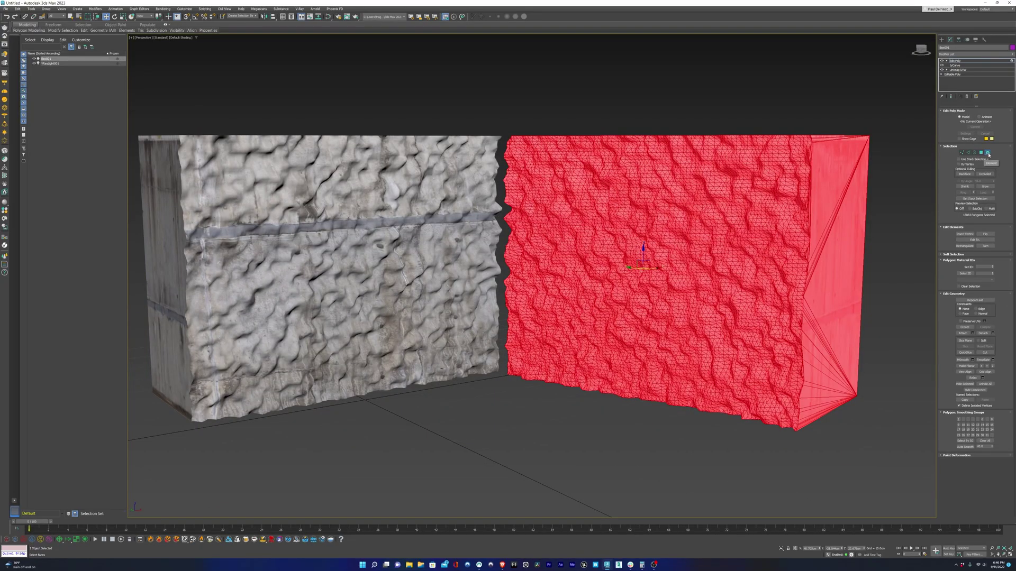
Step: Deselect the moved piece, arrange the material node graph, and switch to Quixel Bridge
click(987, 153)
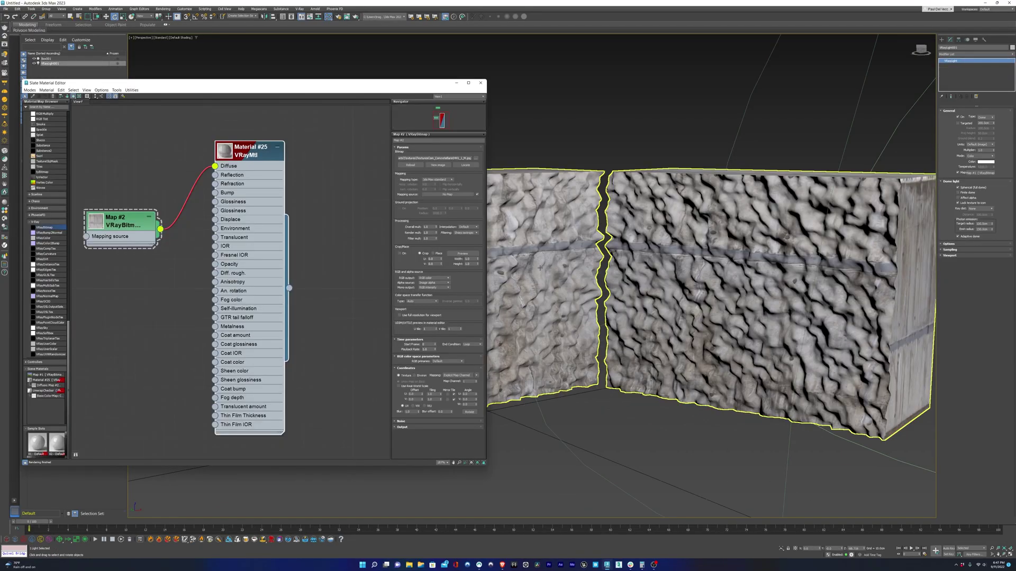
alt+middle_drag(556, 270, 579, 272)
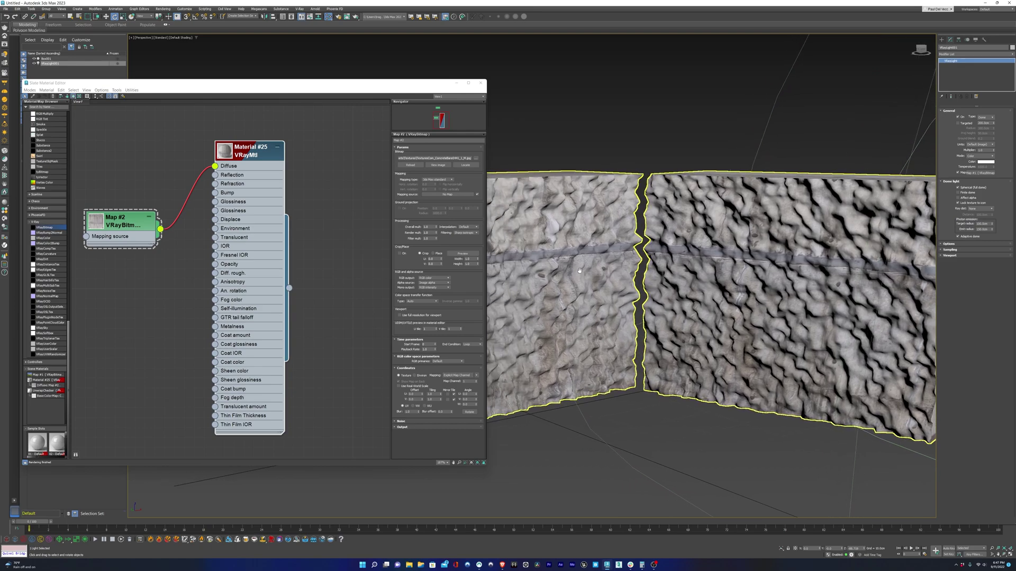
scroll(267, 231, down, 2)
scroll(267, 231, down, 2)
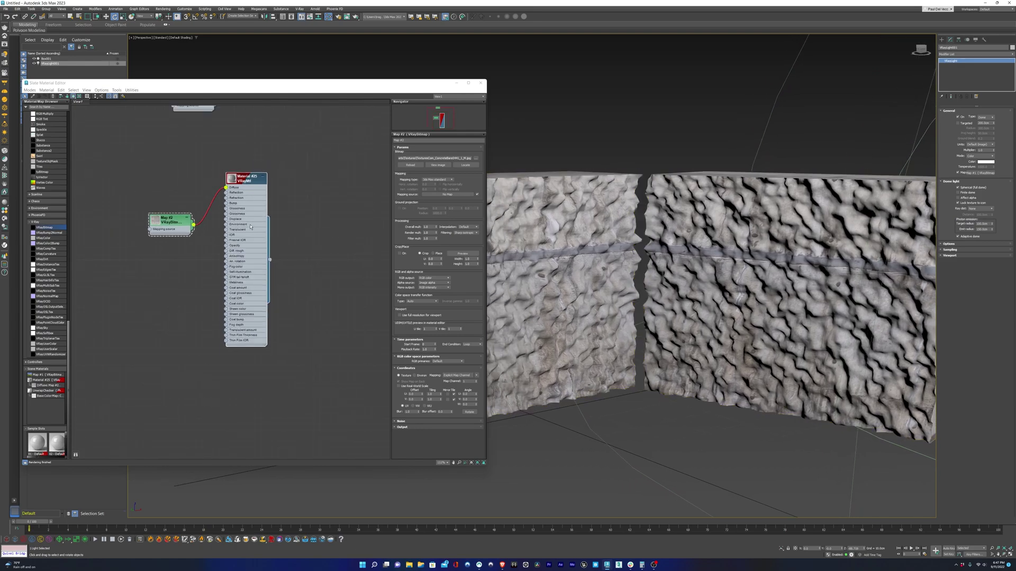
scroll(267, 231, down, 2)
middle_drag(295, 239, 276, 230)
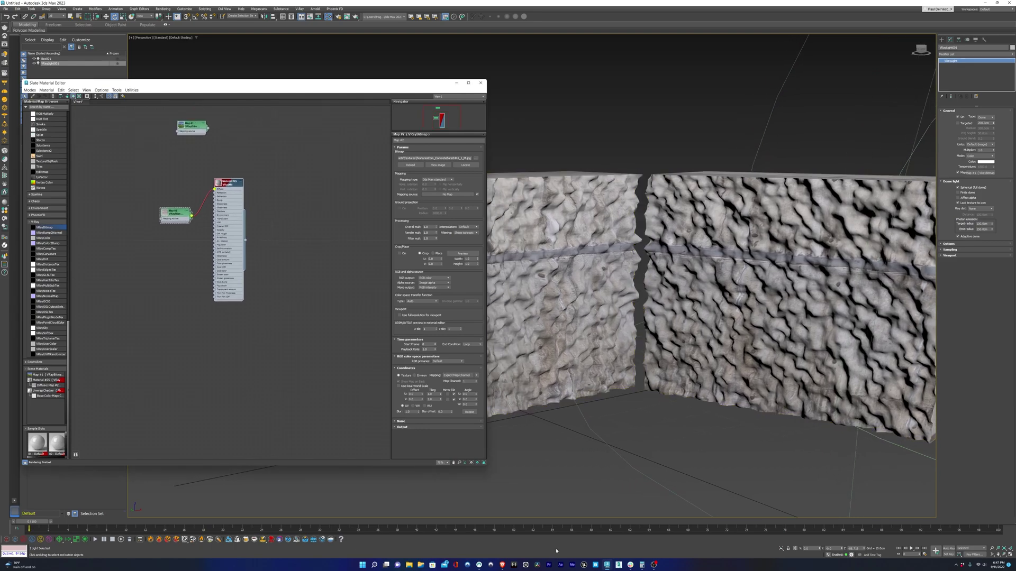
click(597, 568)
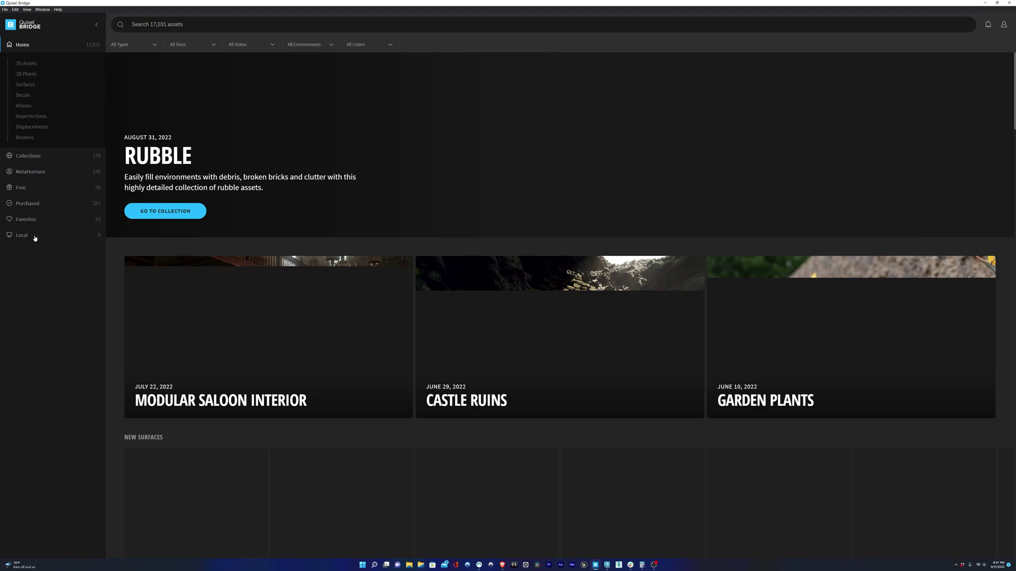
Step: Select Damaged Concrete from the Local library and export it to 3ds Max
click(35, 236)
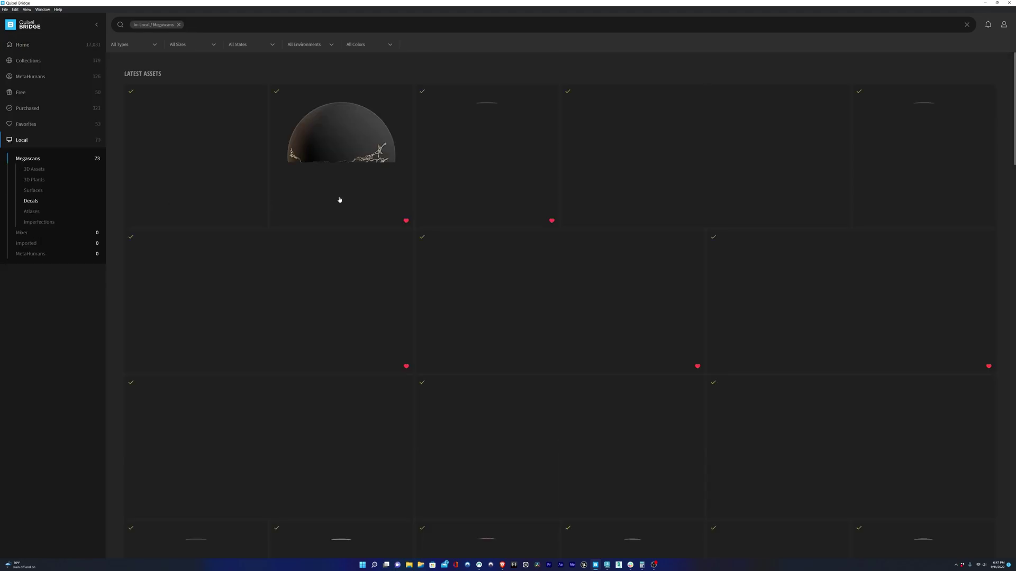
scroll(408, 291, down, 5)
scroll(406, 287, down, 5)
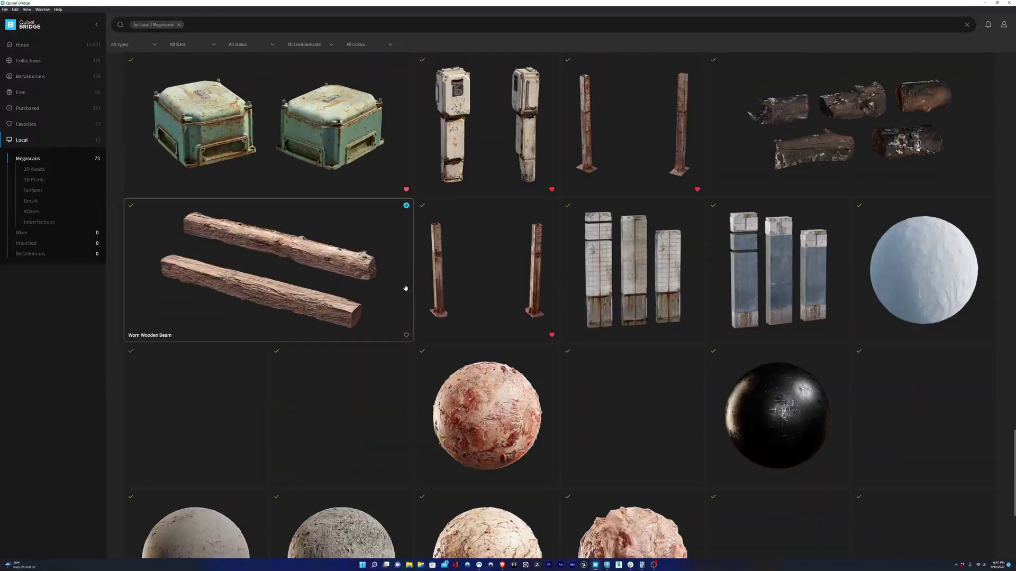
scroll(405, 288, down, 3)
click(200, 450)
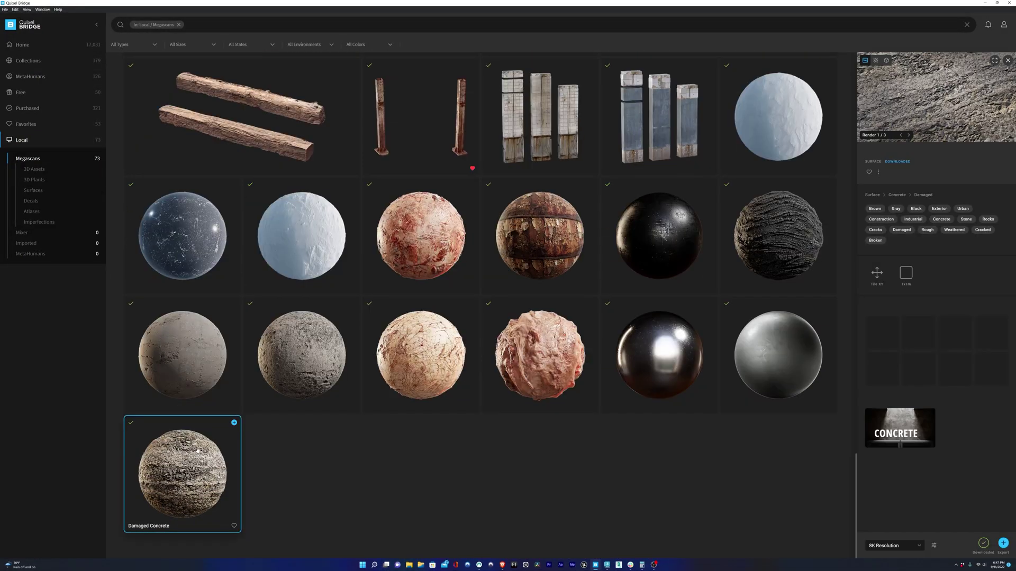
click(233, 423)
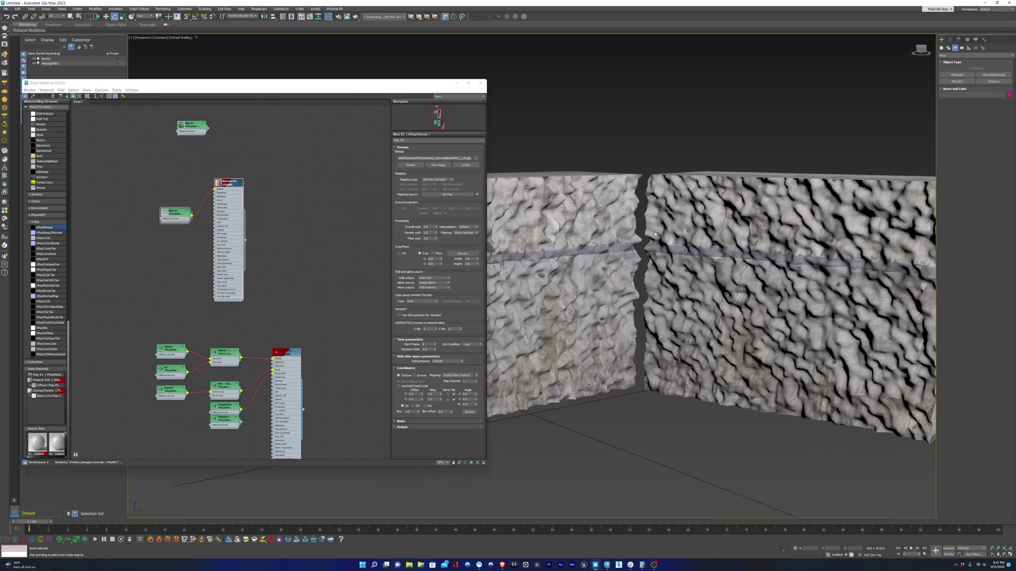
scroll(329, 294, up, 2)
scroll(241, 225, down, 2)
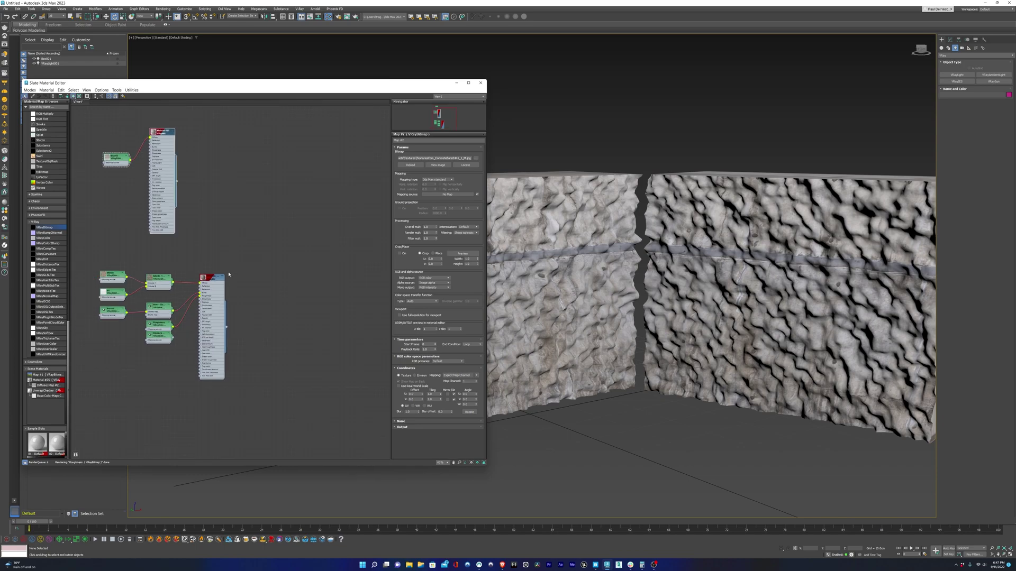
scroll(248, 255, up, 2)
scroll(248, 256, up, 1)
scroll(253, 256, up, 1)
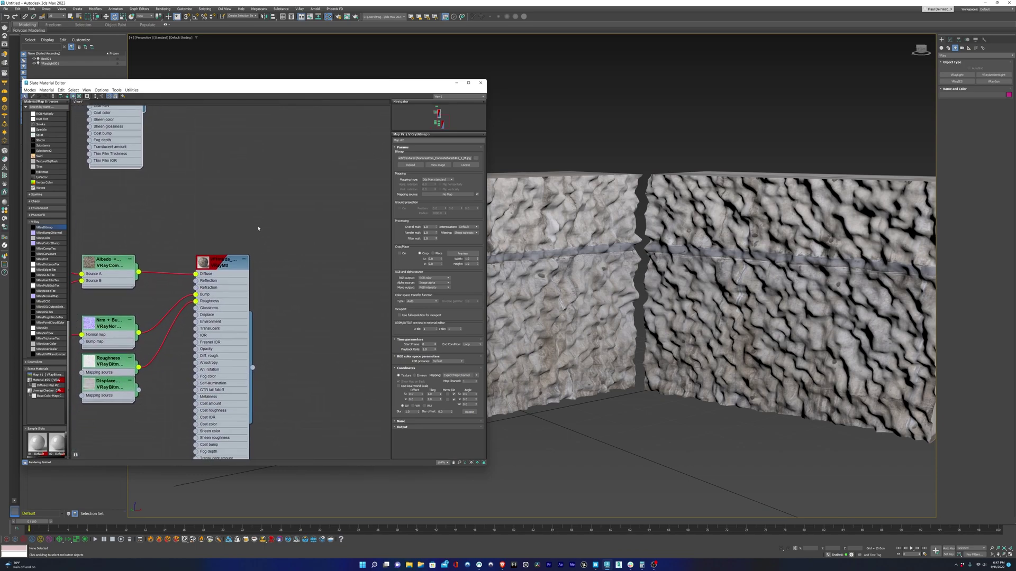
Step: Rename the materials INNER DAMAGED and SURFACE MATERIAL, then drag them onto the blocks
click(225, 265)
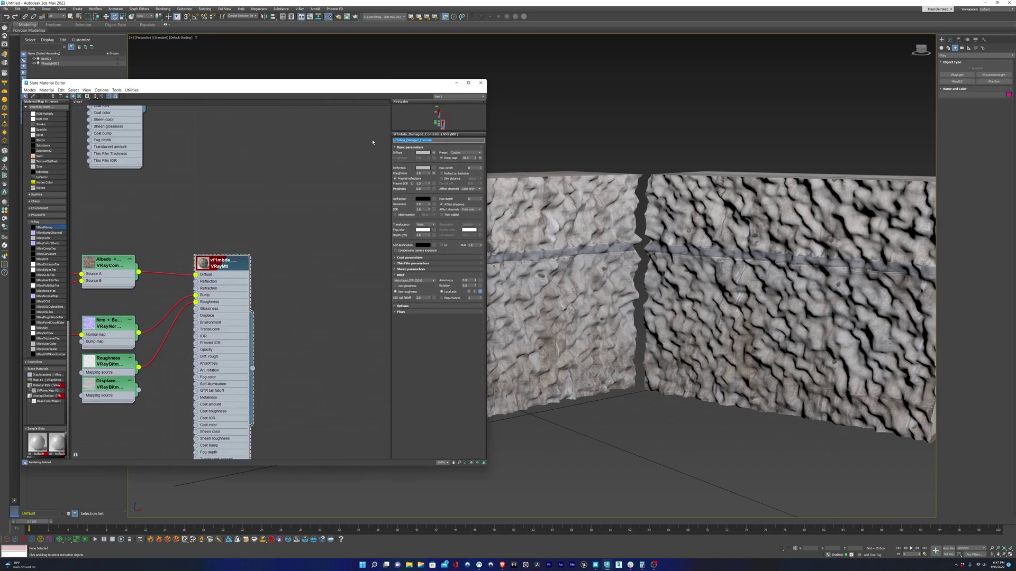
text(l)
text( DAMAGE)
middle_drag(244, 170, 296, 324)
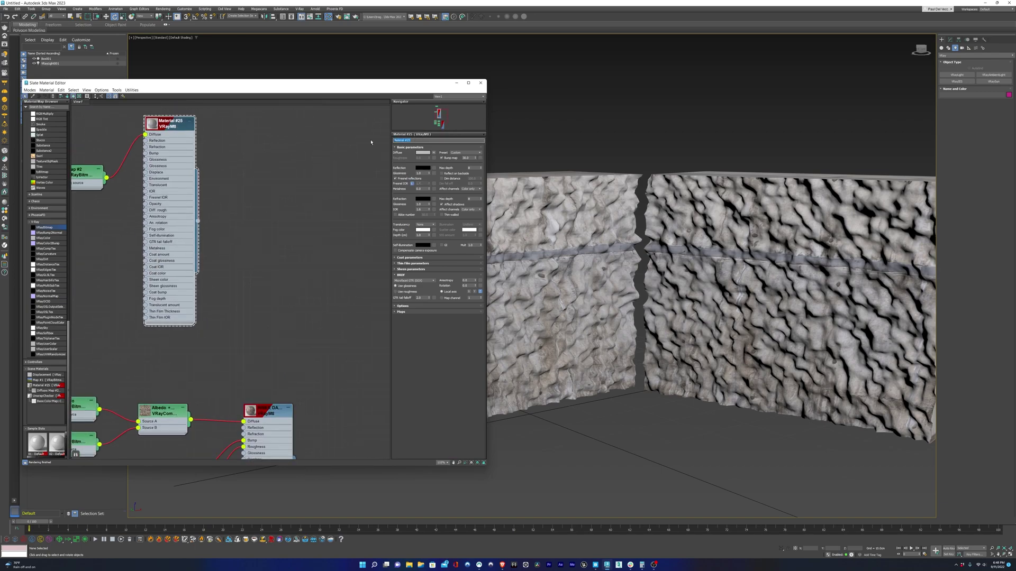
text(SURFACE MATERIAL)
scroll(287, 236, down, 2)
drag(308, 373, 714, 318)
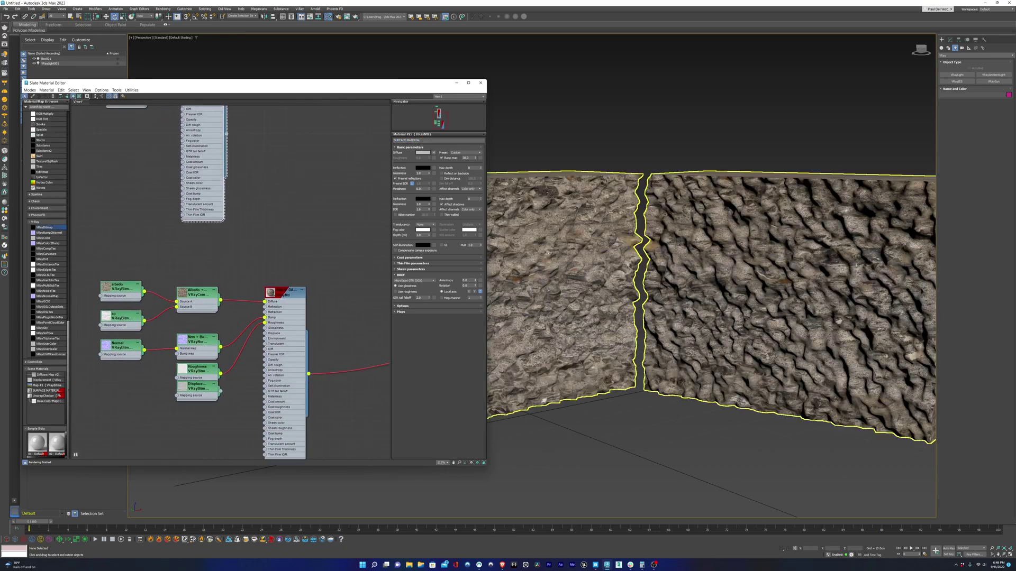
alt+middle_drag(544, 401, 681, 266)
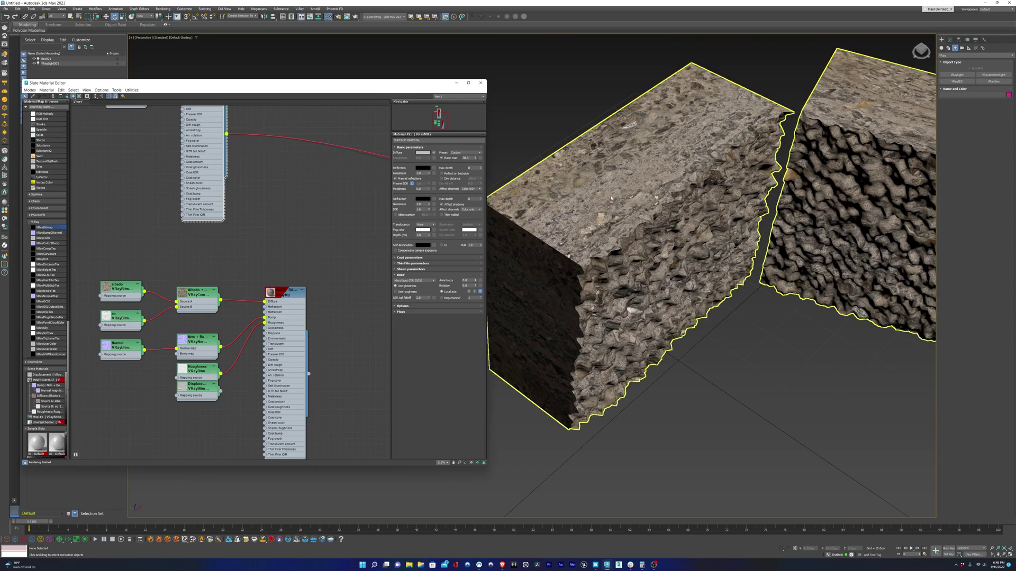
drag(611, 198, 610, 243)
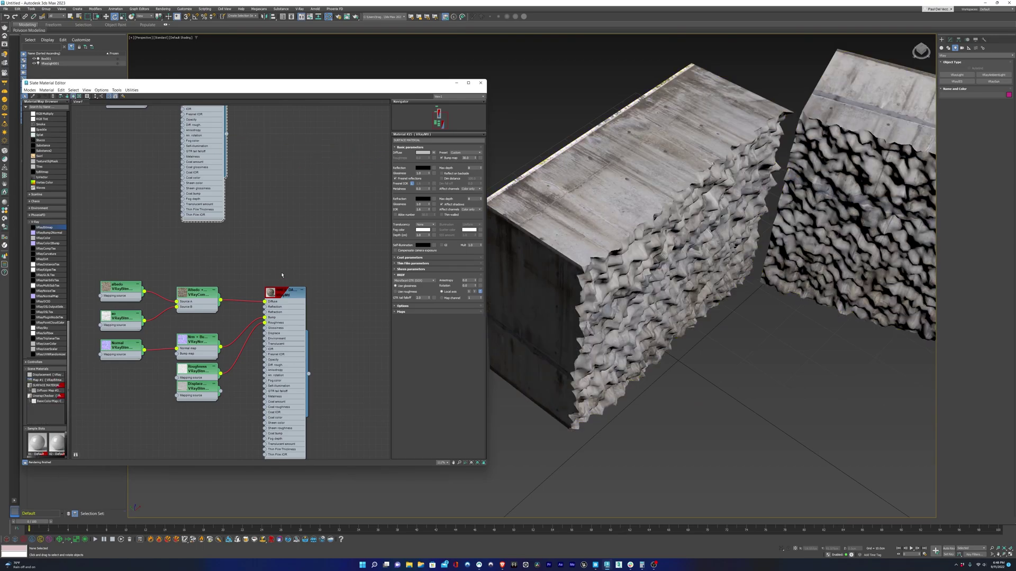
Step: Add a Multi/Sub-Object material node to the Slate graph and set it to 2 sub-materials
right_click(290, 176)
mouse_move(316, 179)
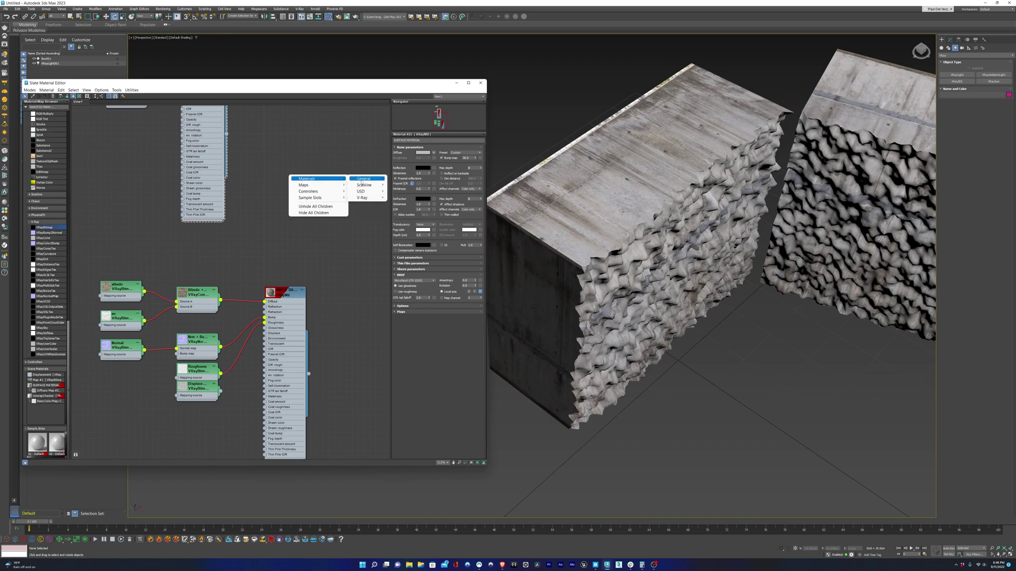
mouse_move(363, 178)
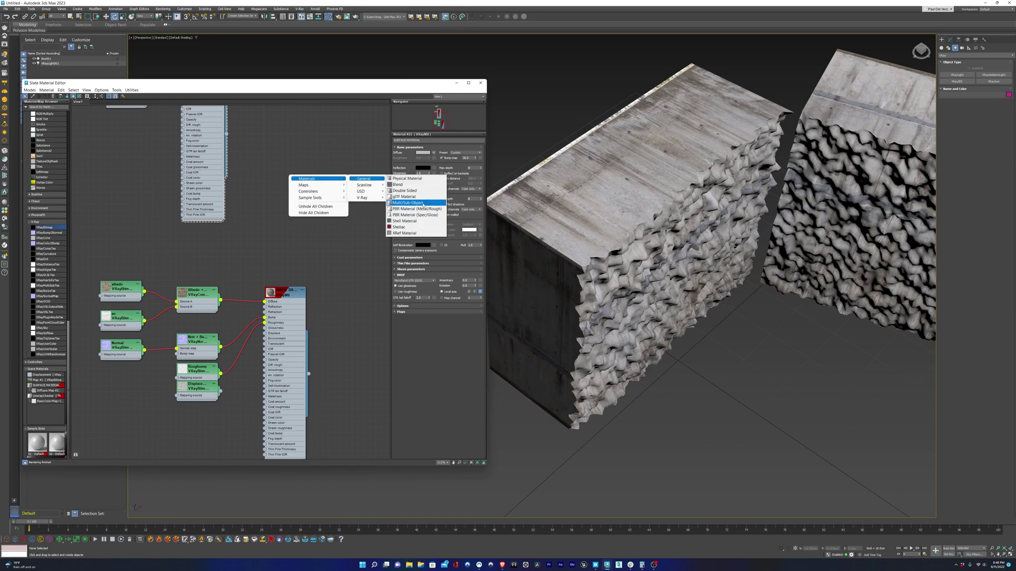
click(405, 203)
drag(286, 173, 317, 138)
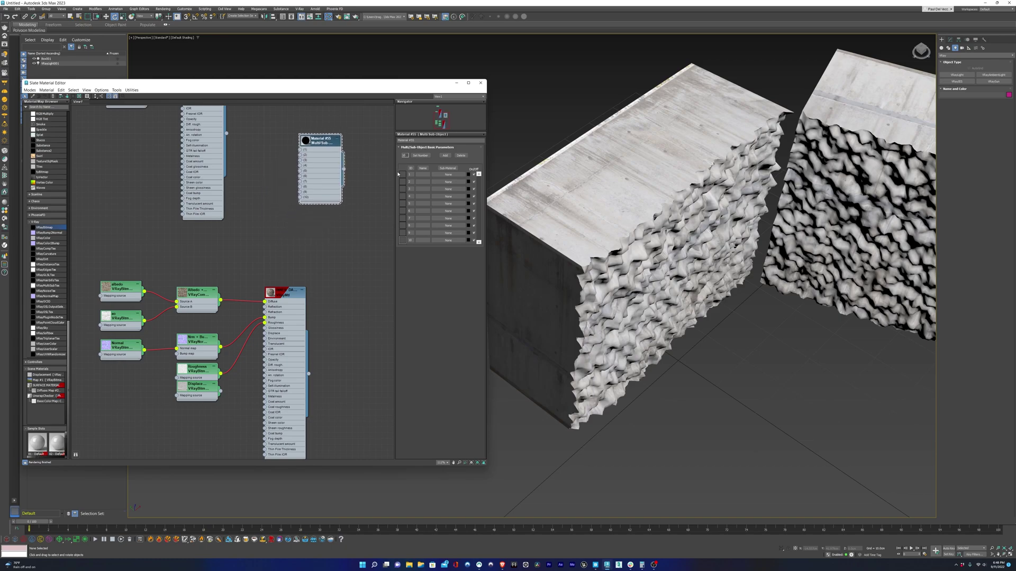
click(421, 156)
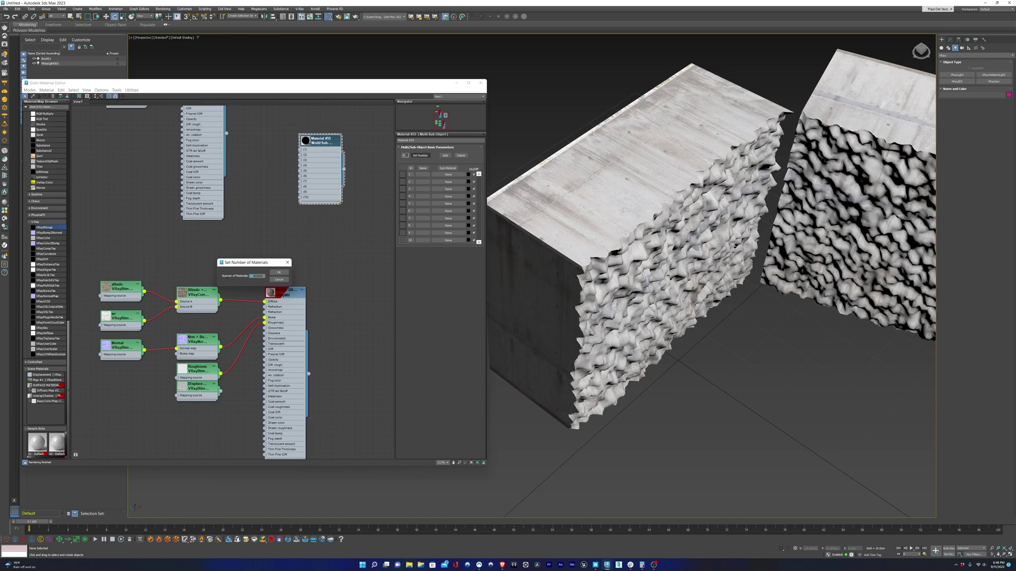
text(2)
click(277, 274)
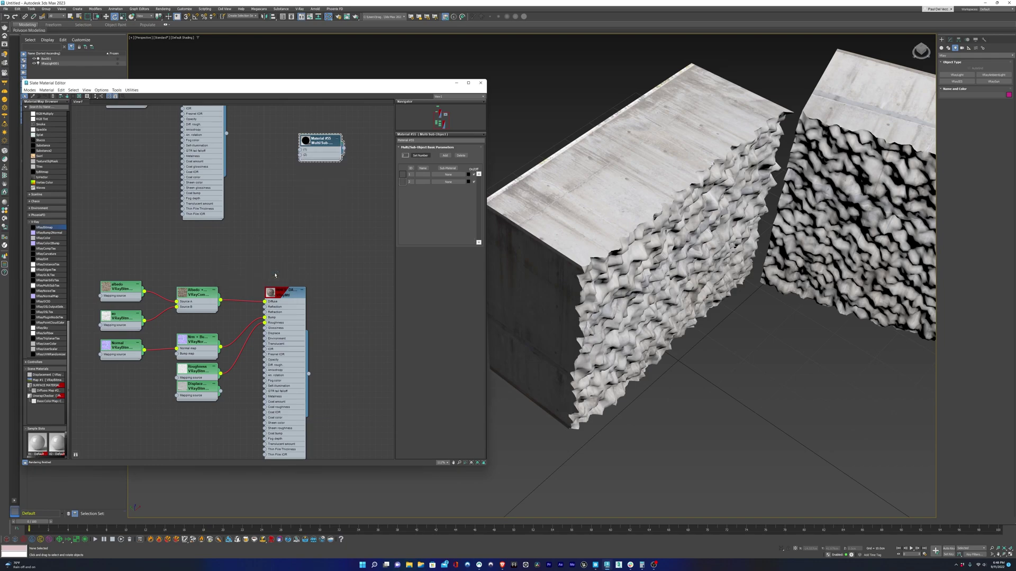
drag(321, 147, 315, 159)
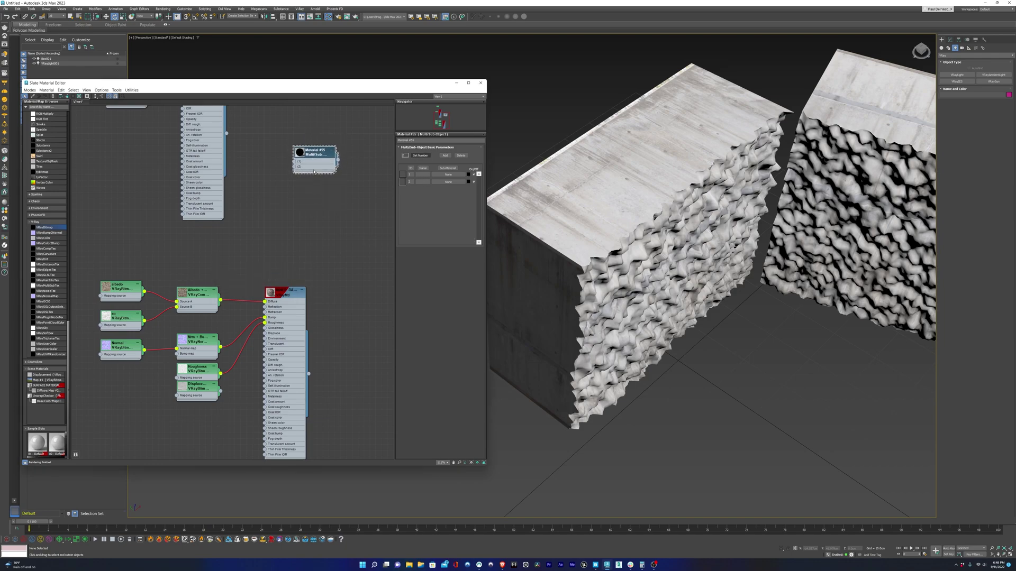
middle_drag(226, 133, 227, 160)
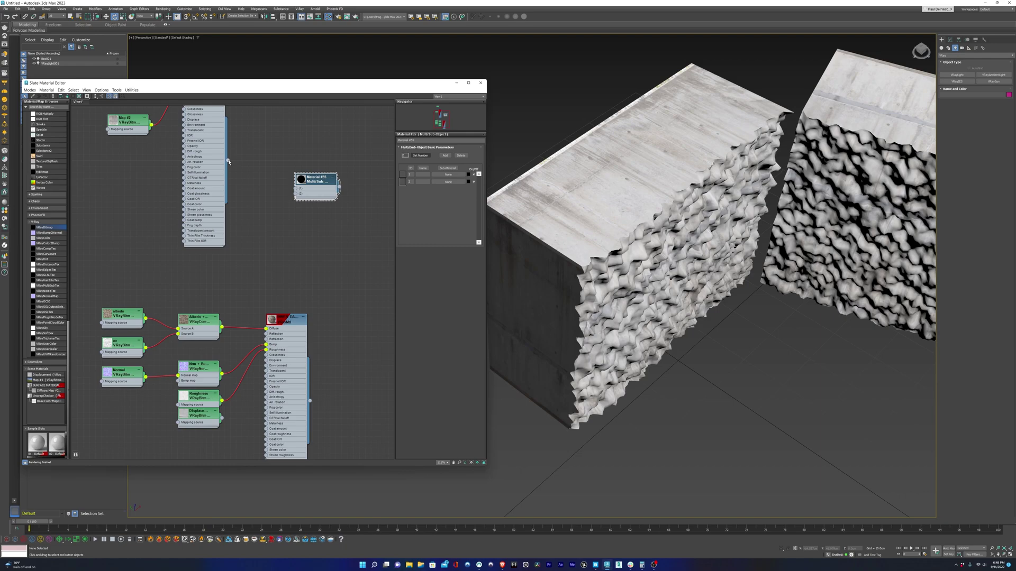
Step: Give the wall blocks an Unwrap UVW modifier and select their faces by material ID
click(659, 352)
click(975, 47)
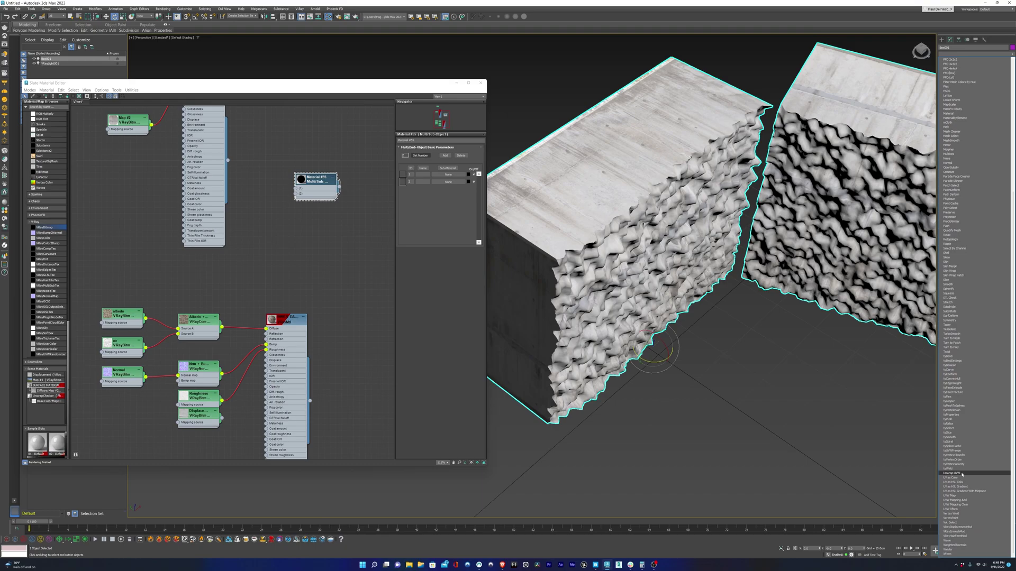
click(957, 474)
click(969, 205)
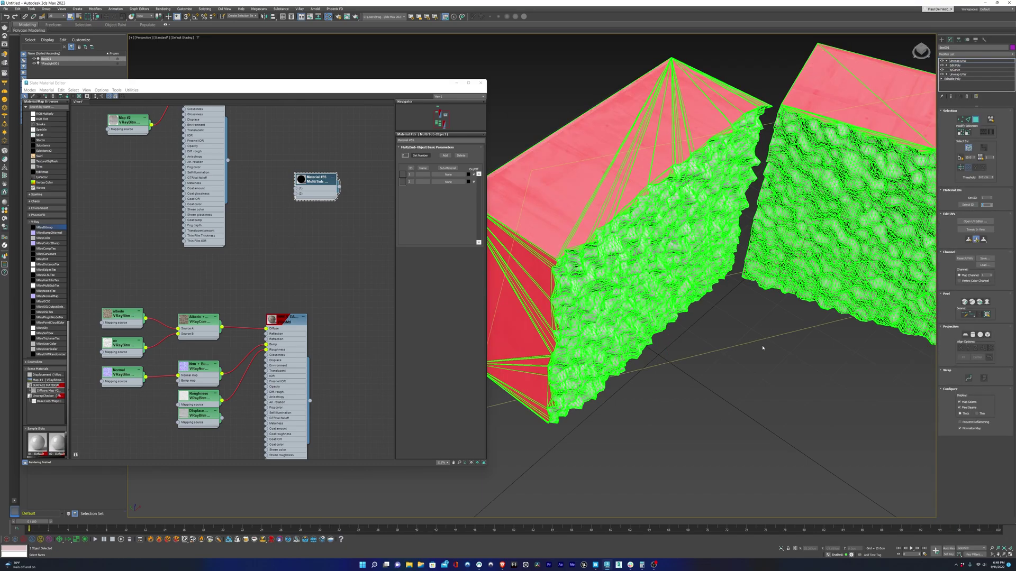
scroll(742, 240, down, 3)
scroll(742, 240, down, 3)
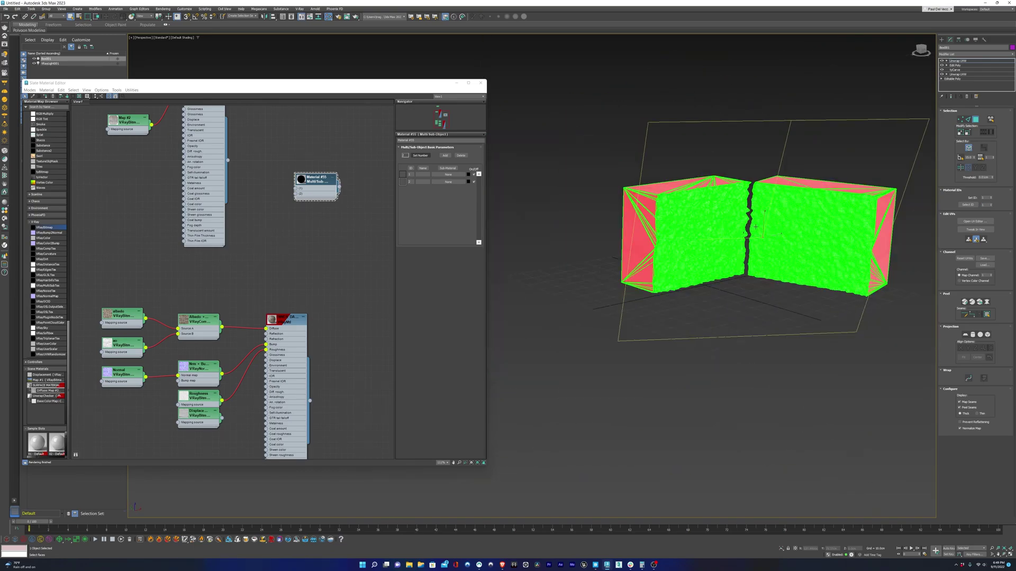
scroll(730, 244, up, 8)
scroll(728, 245, up, 2)
scroll(728, 245, down, 2)
scroll(728, 245, up, 3)
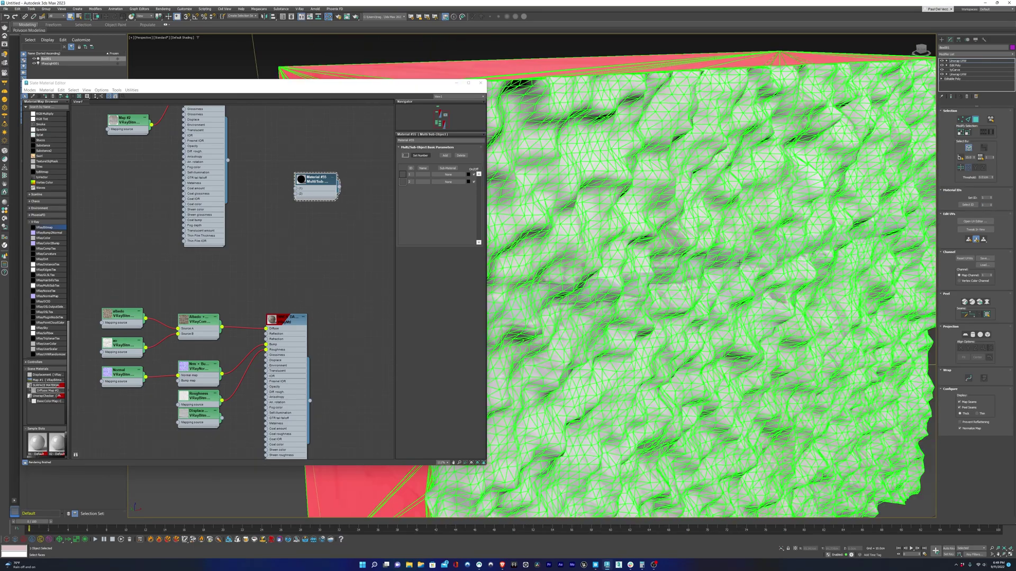
scroll(727, 246, down, 4)
scroll(726, 248, up, 3)
scroll(724, 248, down, 3)
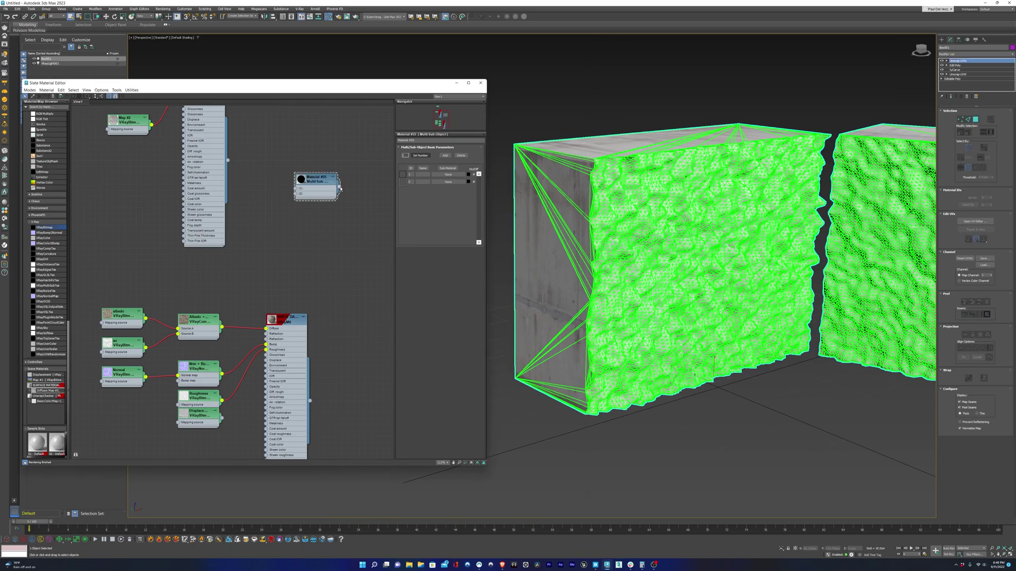
Step: Assign the multi-material to both blocks, with Surface Material in slot 1 and damaged concrete in slot 2
click(609, 96)
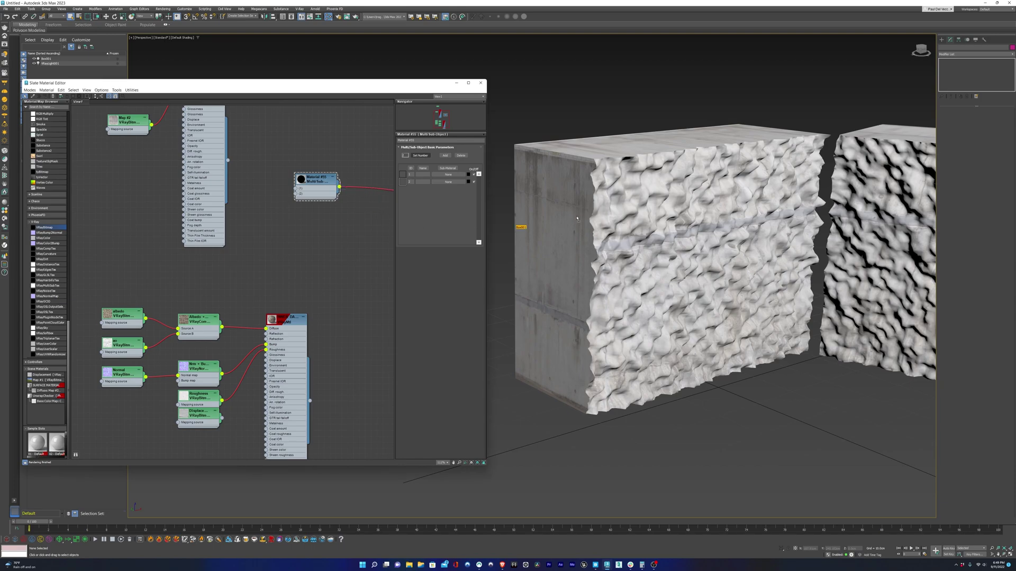
drag(316, 185, 556, 230)
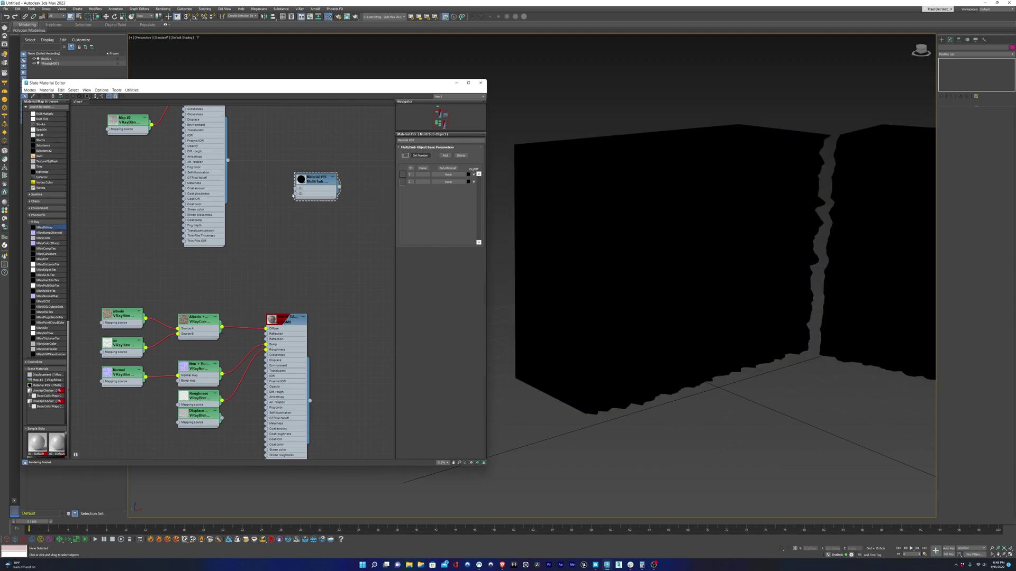
scroll(297, 192, up, 2)
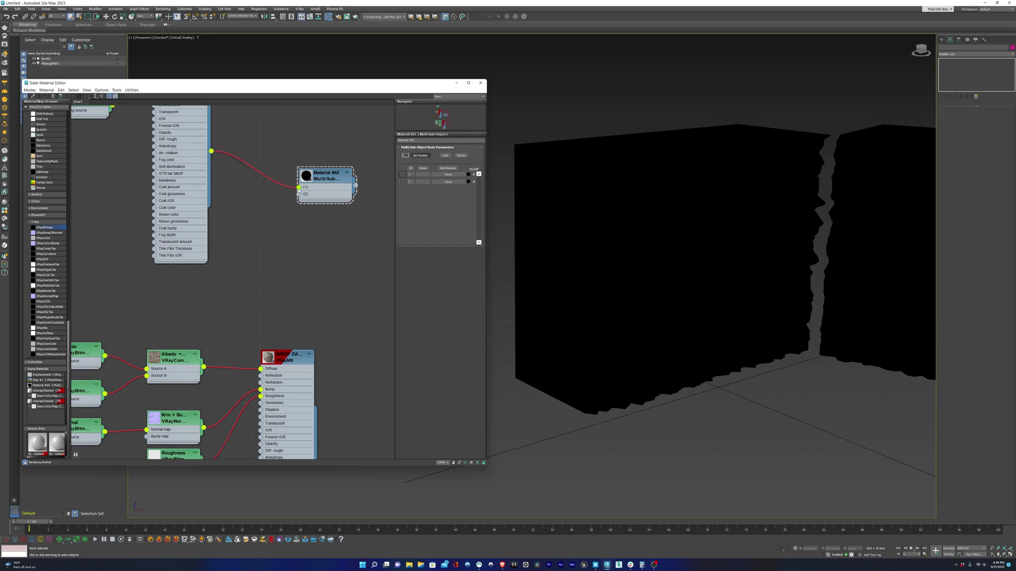
drag(211, 153, 299, 188)
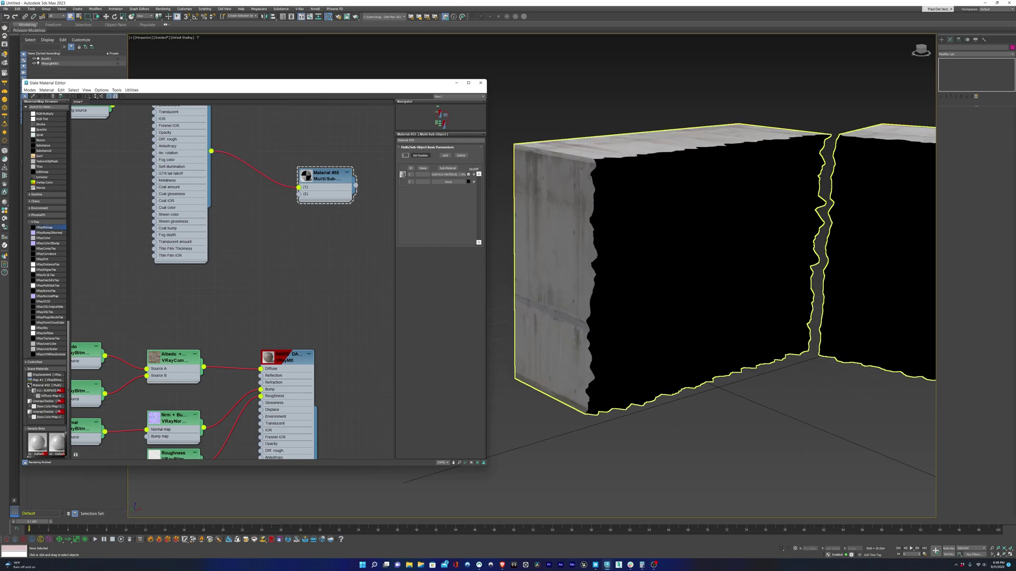
middle_drag(331, 410, 295, 368)
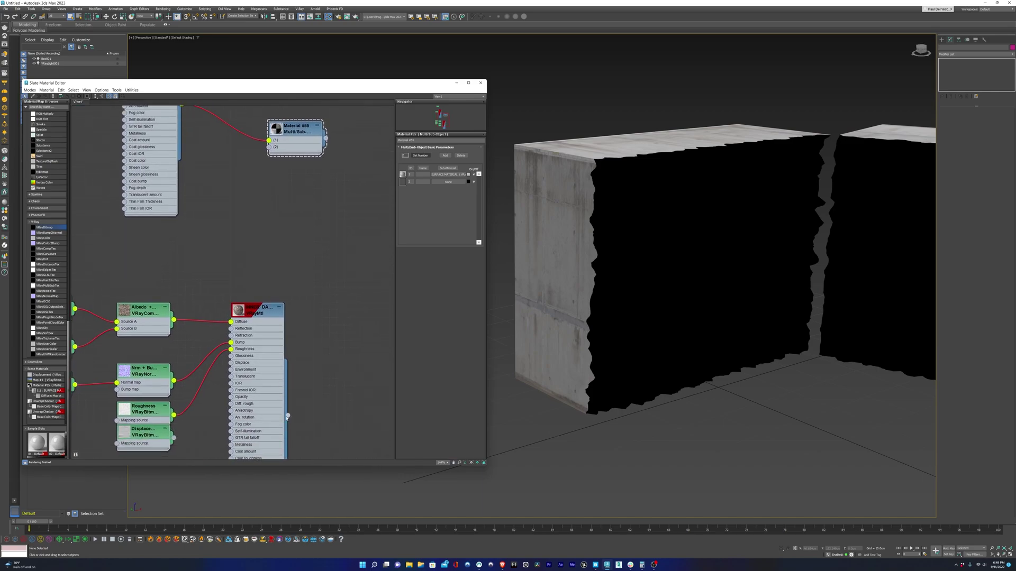
drag(287, 416, 269, 147)
scroll(705, 381, up, 1)
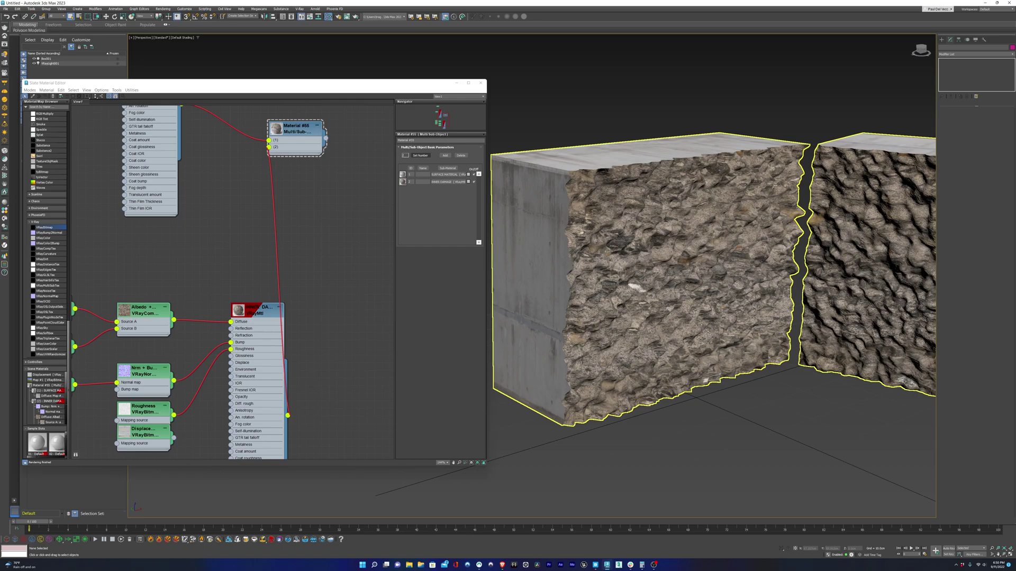
middle_drag(705, 318, 674, 318)
scroll(637, 291, up, 2)
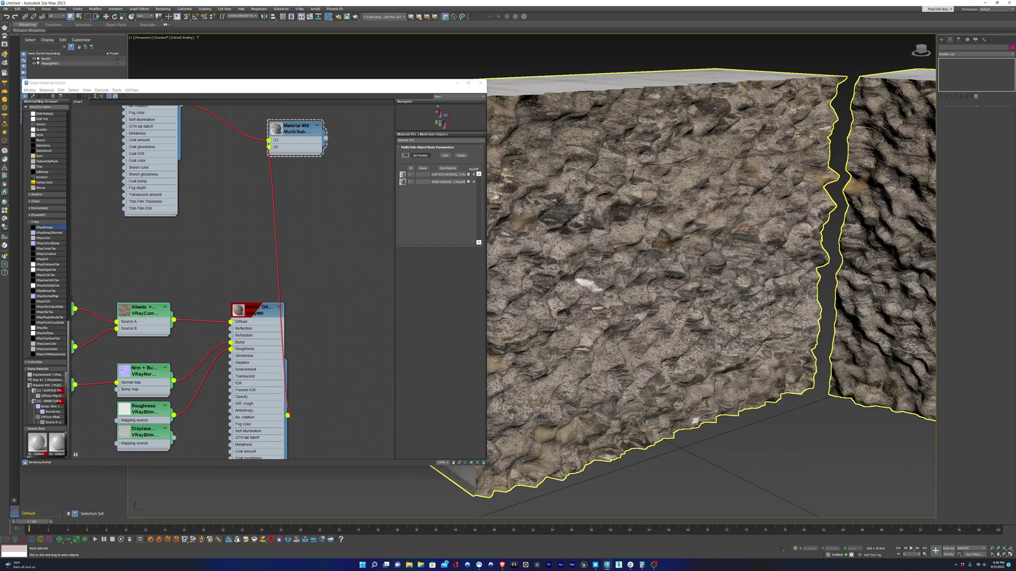
scroll(711, 286, down, 2)
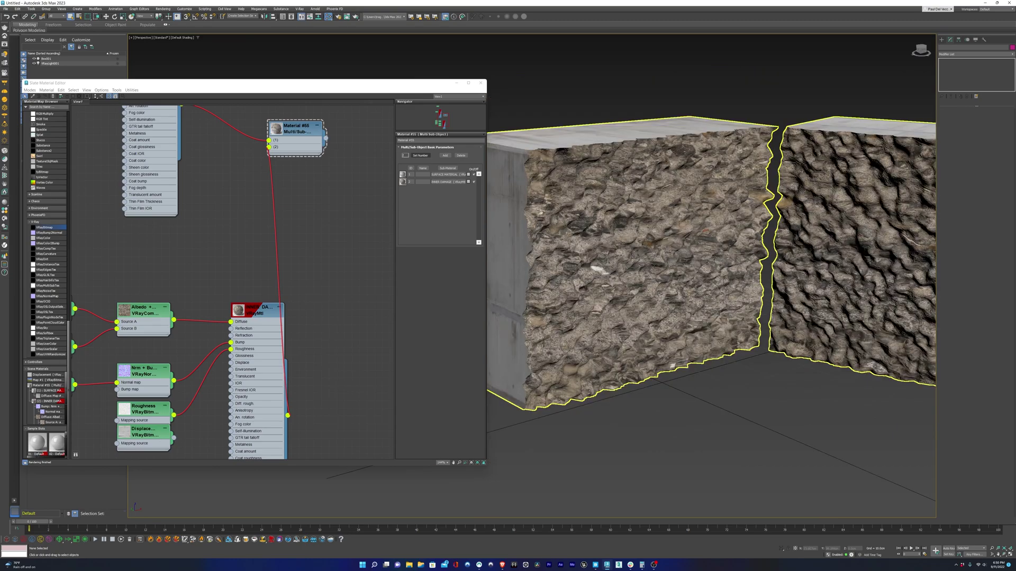
Step: Add Unwrap UVW, select polygons by material ID, and bring up the Edit UVWs editor
click(952, 61)
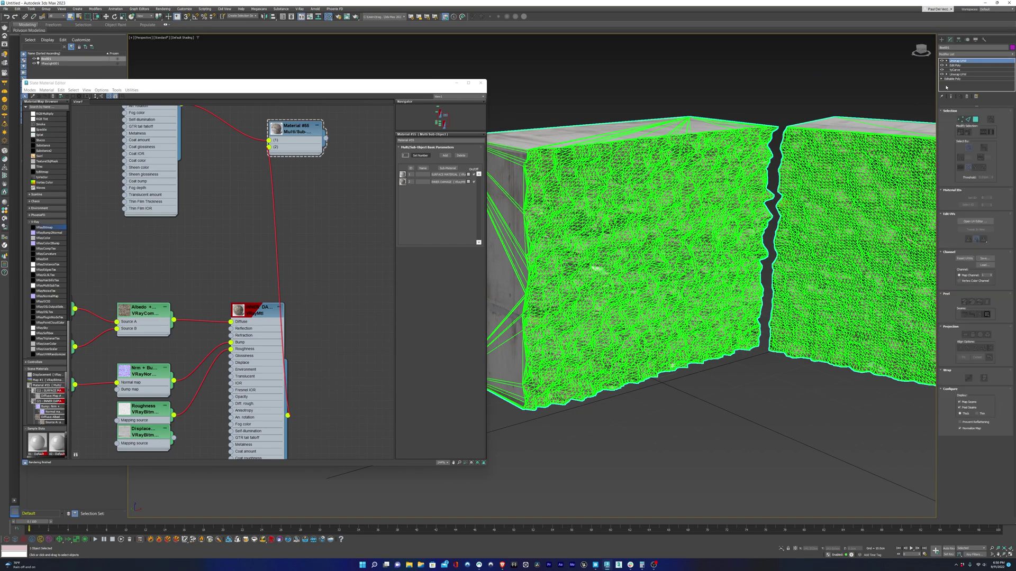
click(977, 121)
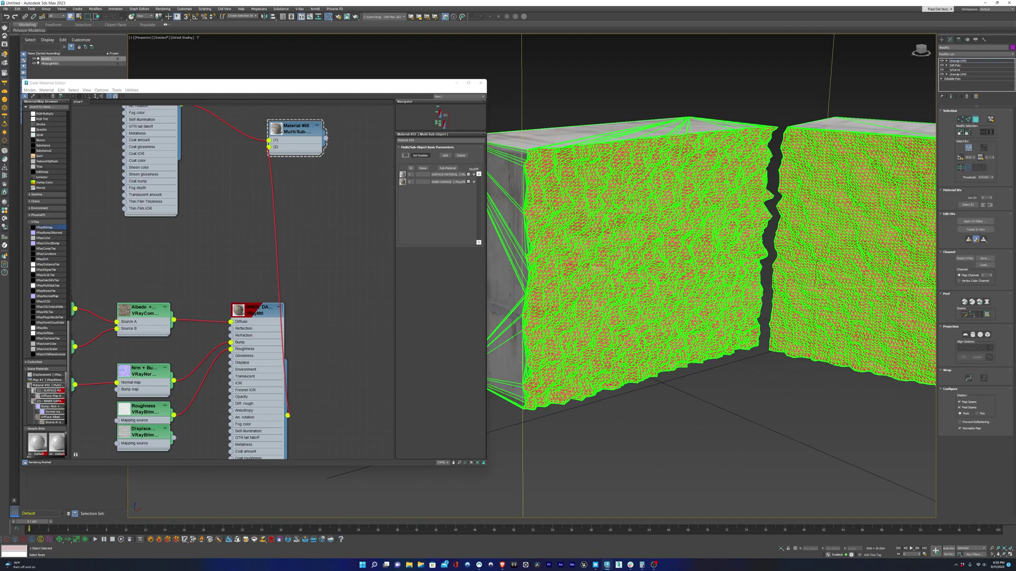
click(970, 204)
click(973, 222)
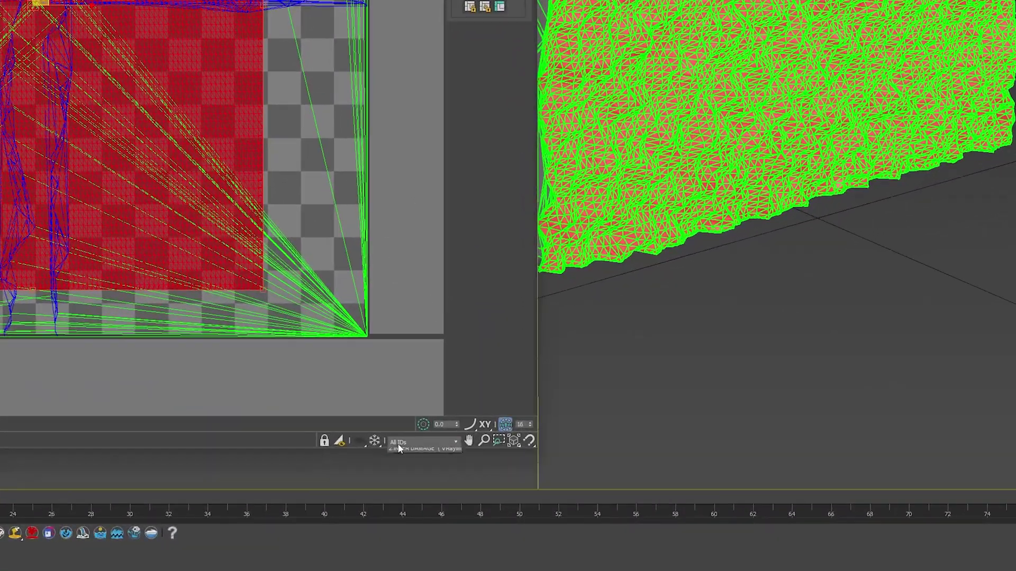
Step: Filter the UV editor to INNER DAMAGE and scale that UV island up
click(450, 490)
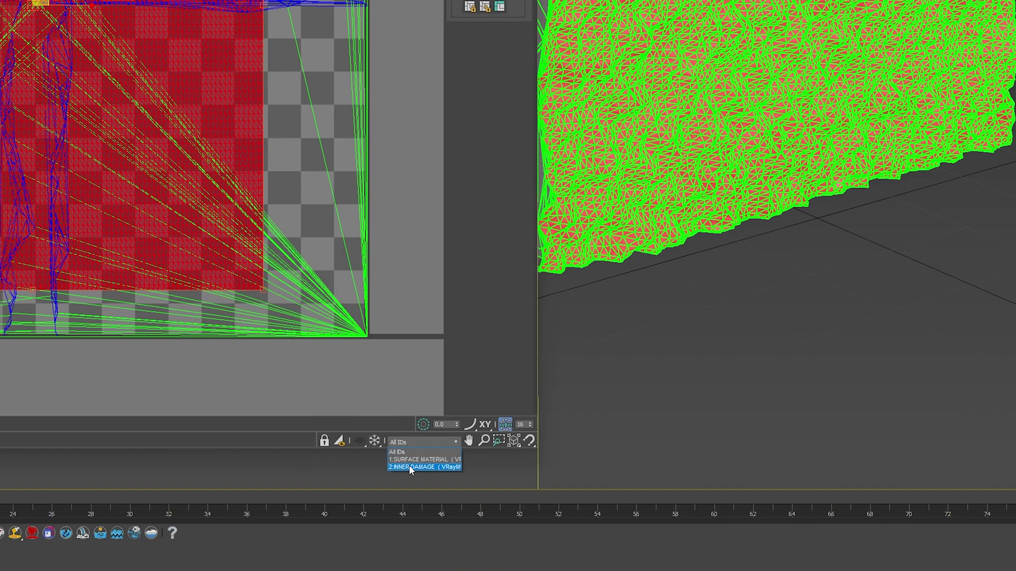
click(409, 468)
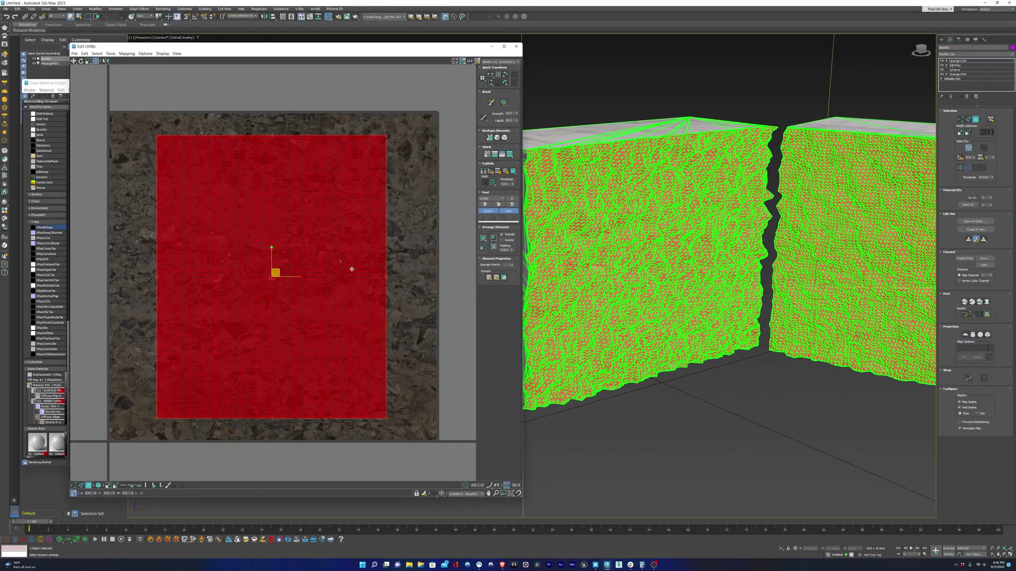
key(z)
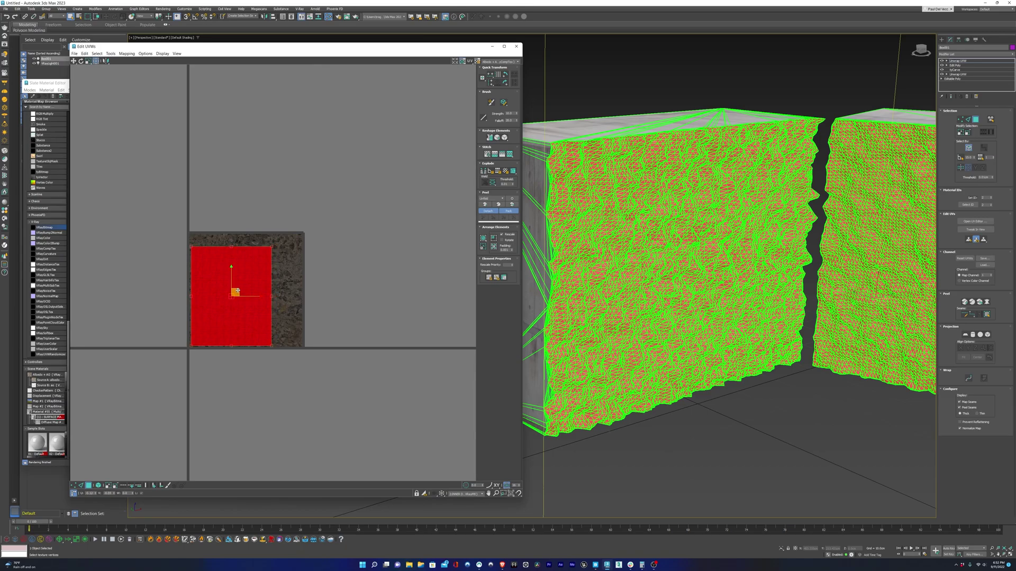
drag(236, 292, 234, 292)
drag(271, 247, 424, 66)
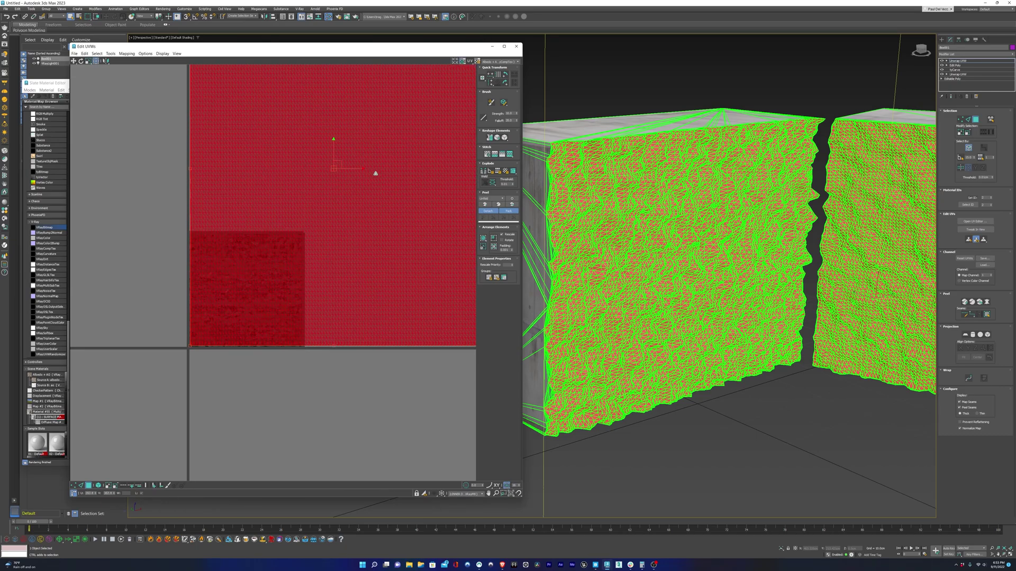
scroll(375, 173, down, 3)
Step: Close the UV editor and show the Surface Material node's parameters
click(715, 476)
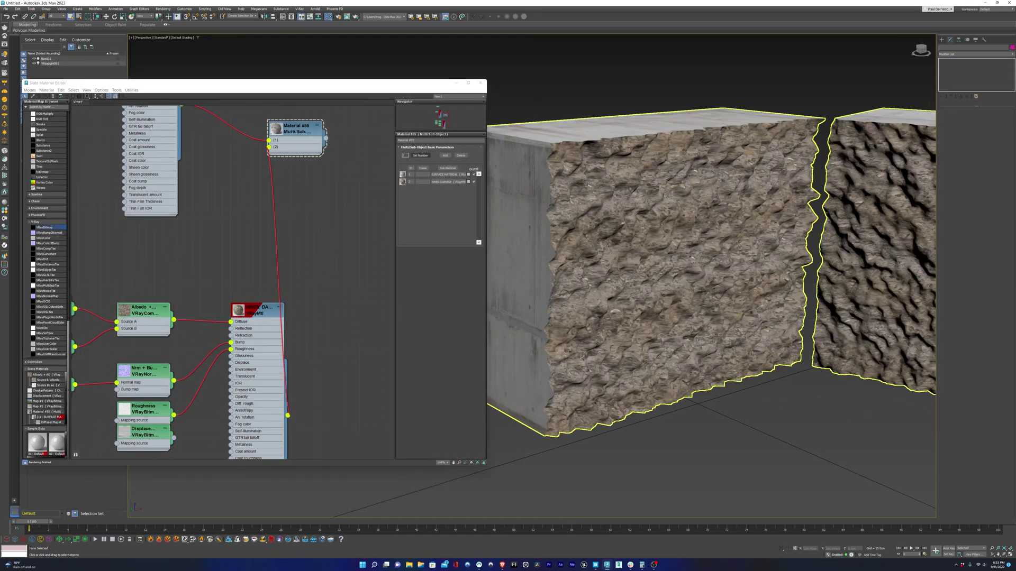
alt+middle_drag(619, 294, 580, 292)
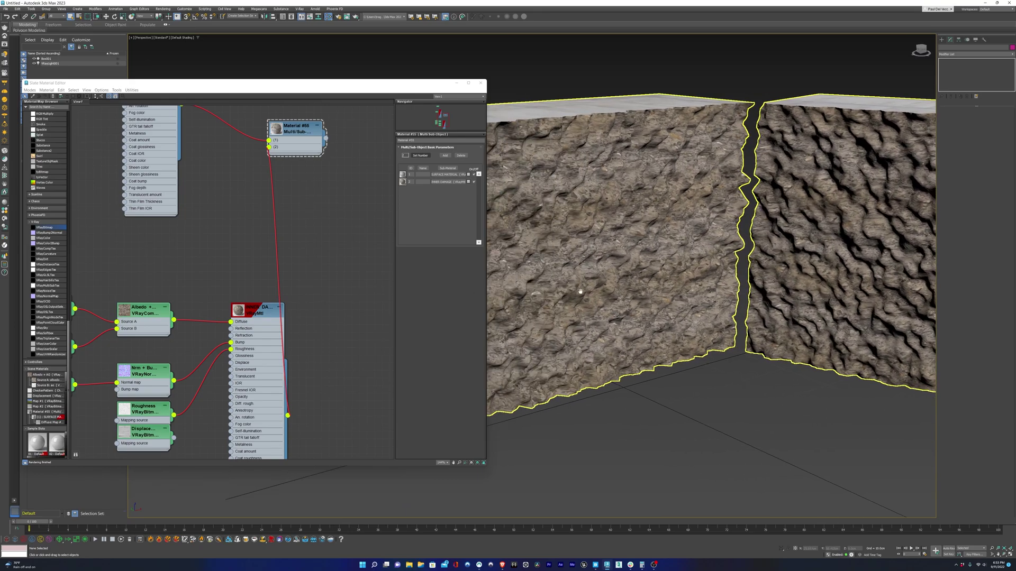
scroll(646, 302, up, 3)
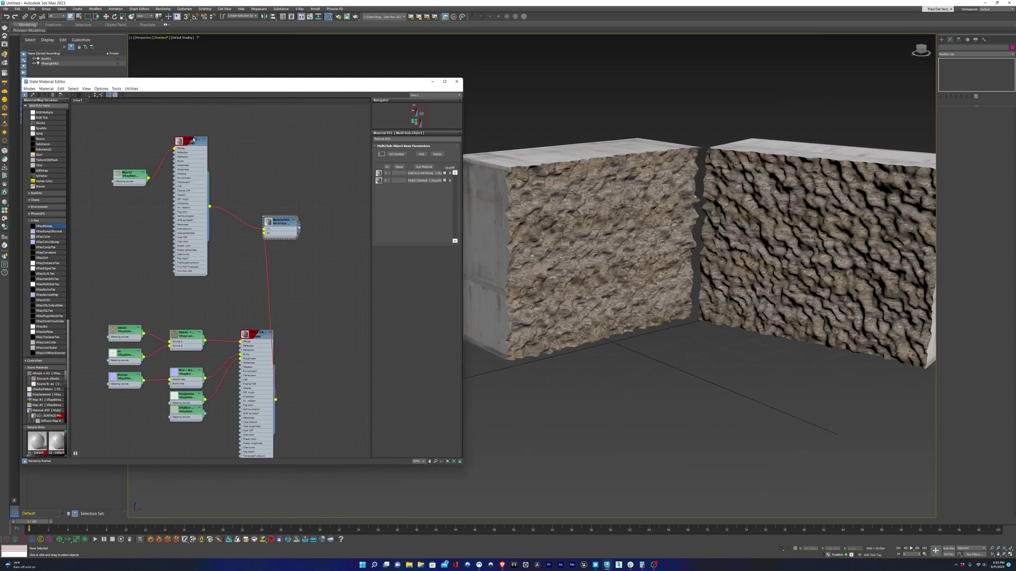
double_click(192, 143)
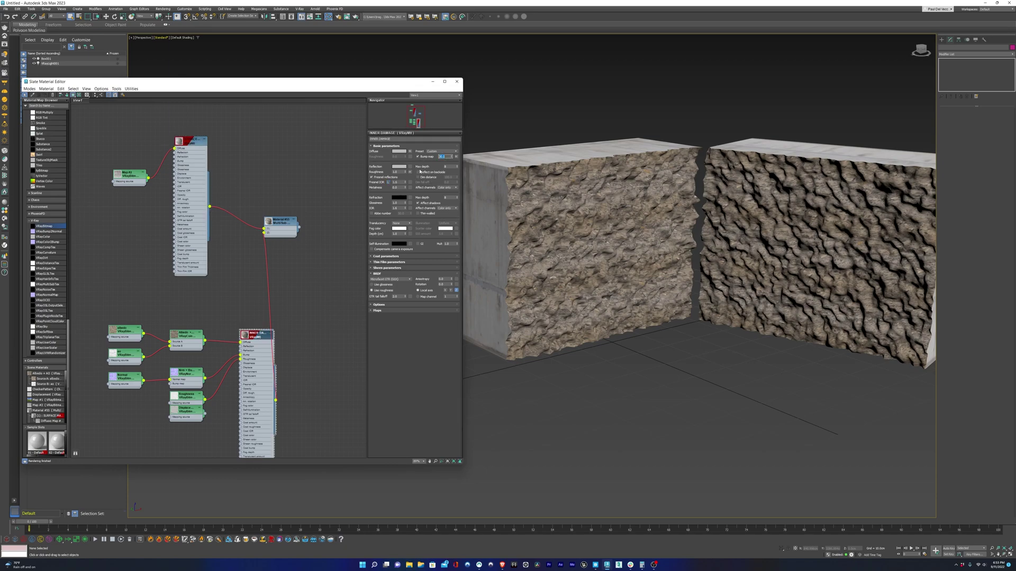
Step: Switch the viewport to V-Ray IPR interactive rendering and orbit around the walls to inspect them
click(163, 37)
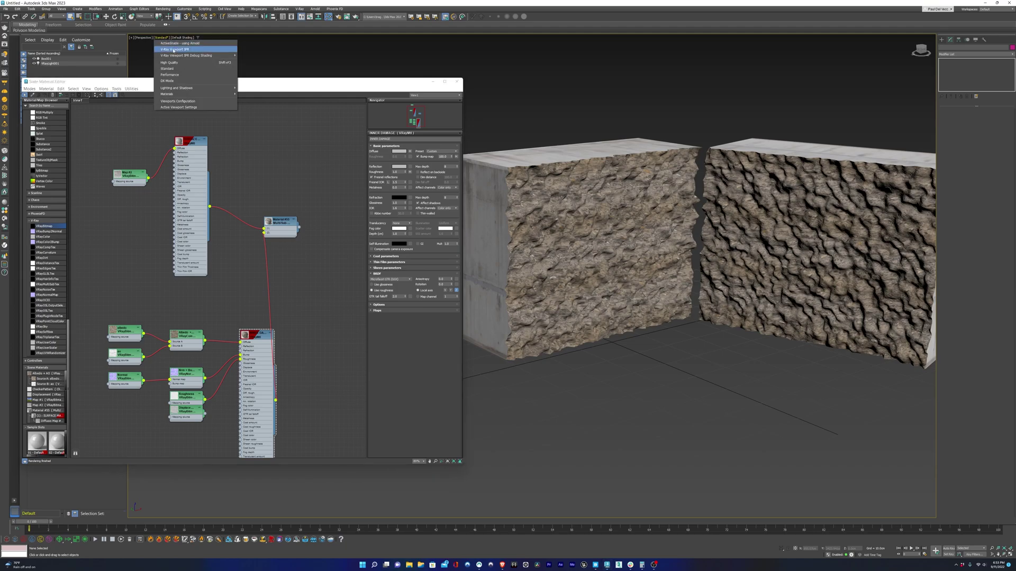
click(179, 87)
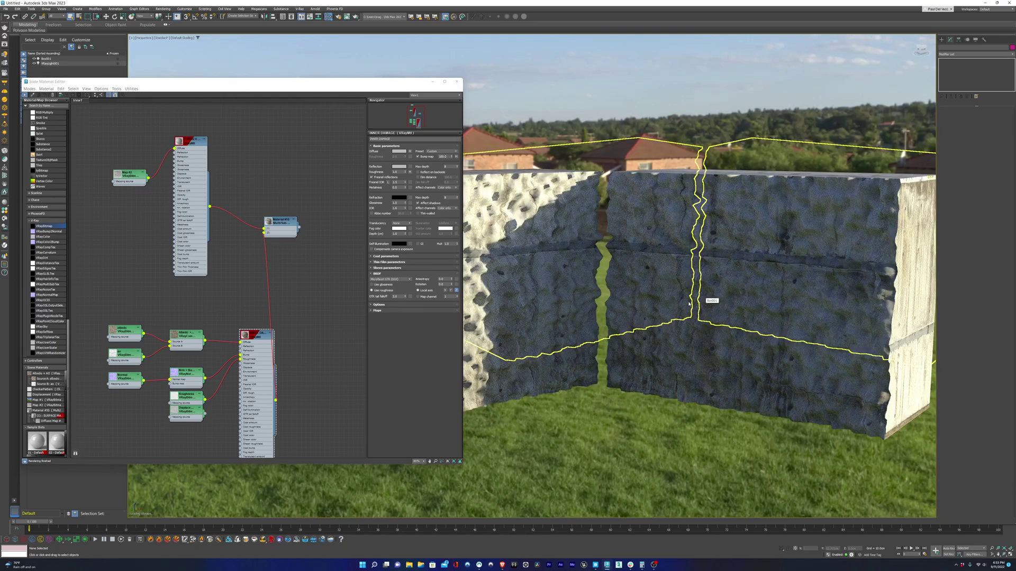
drag(632, 293, 654, 283)
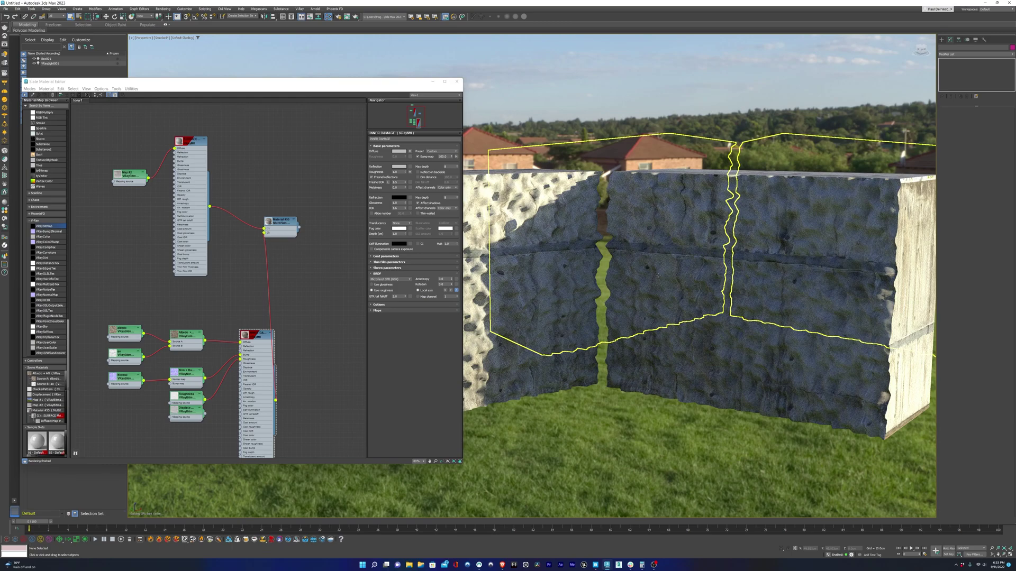
alt+middle_drag(660, 275, 643, 262)
scroll(638, 259, up, 3)
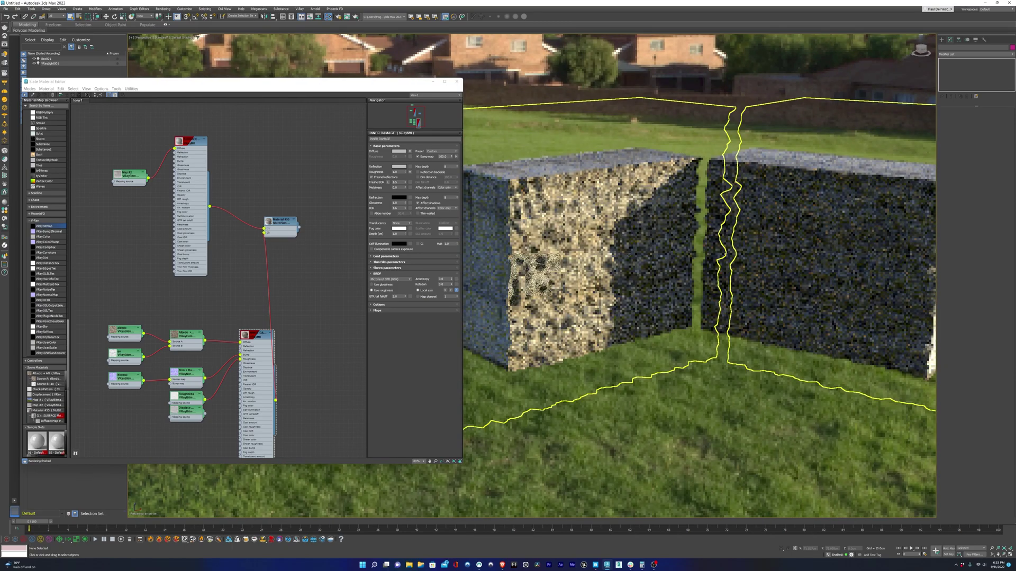
scroll(638, 259, up, 3)
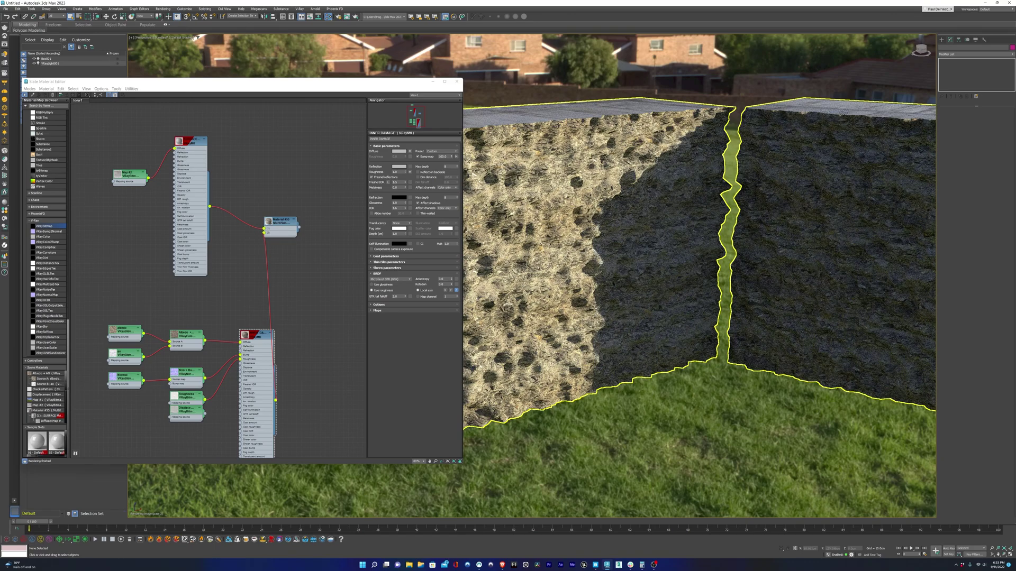
scroll(555, 238, up, 2)
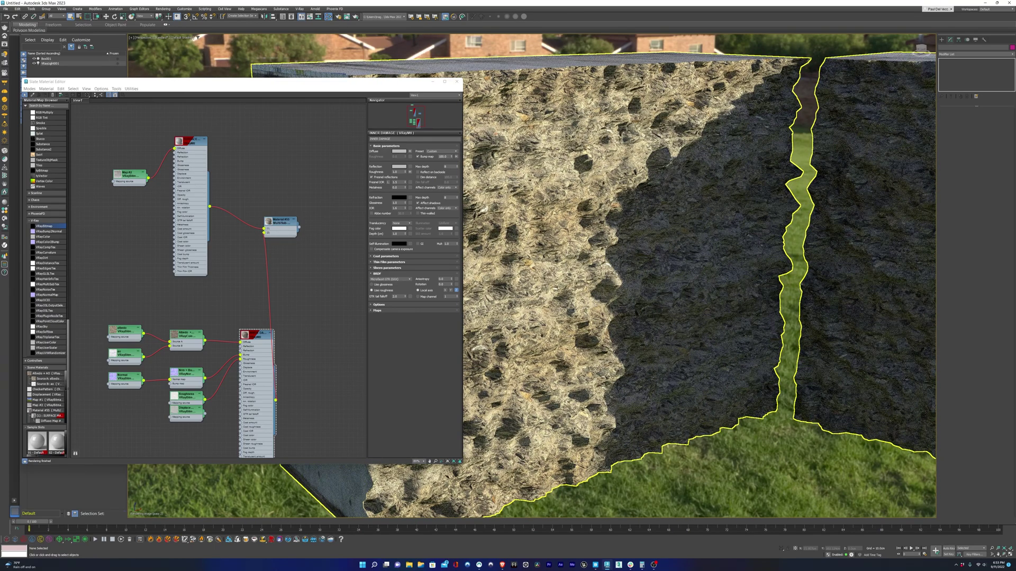
alt+middle_drag(691, 278, 714, 286)
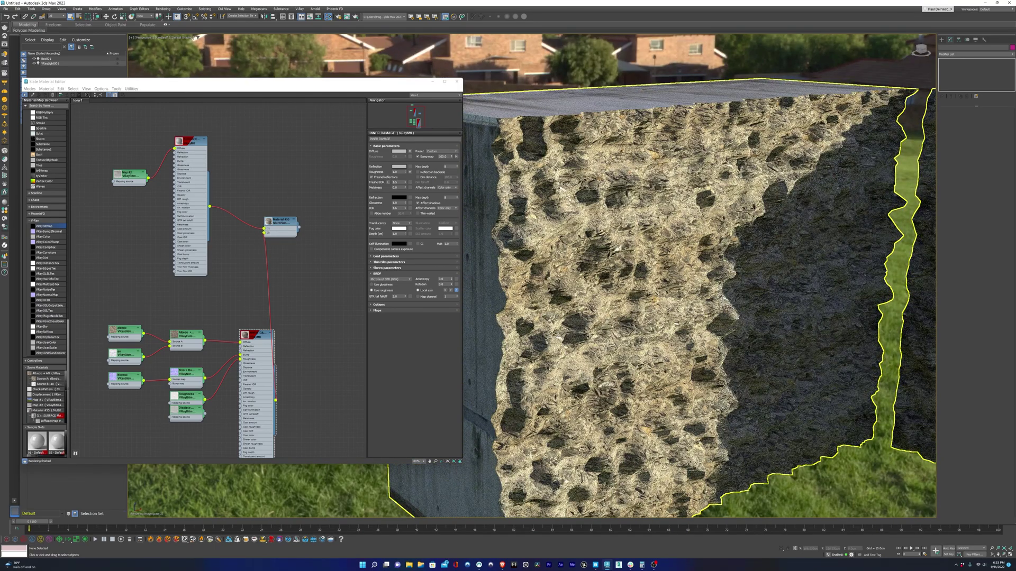
mouse_move(699, 301)
alt+middle_down()
mouse_move(666, 286)
mouse_move(683, 238)
alt+middle_up()
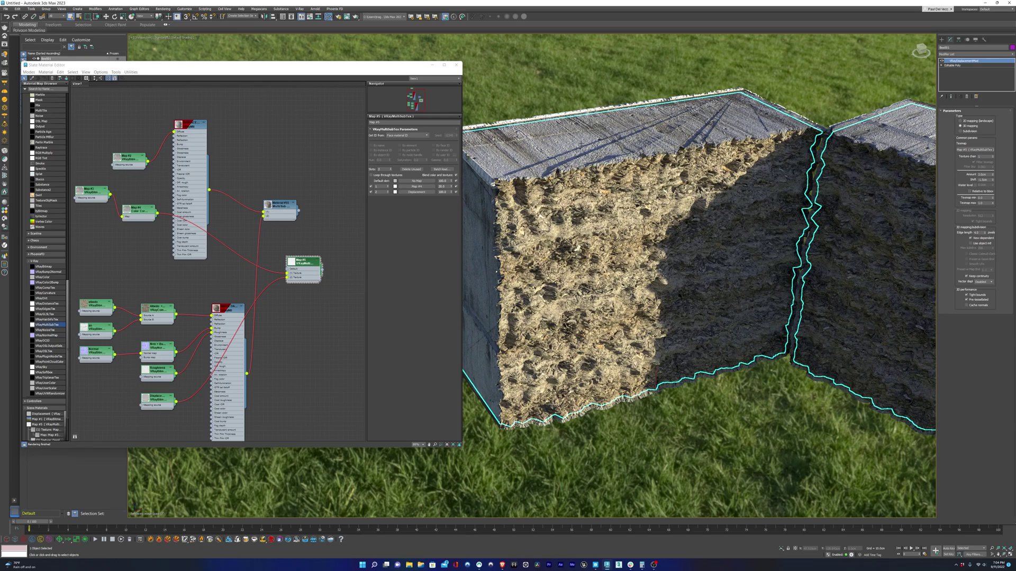
Step: Edit the Map #2 amount value in the multi-sub texture
double_click(441, 186)
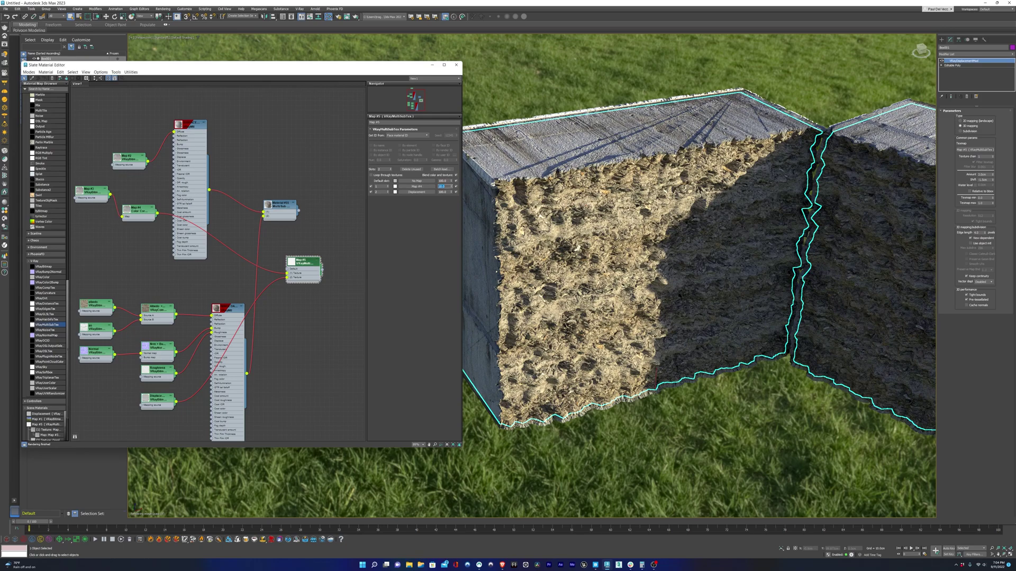